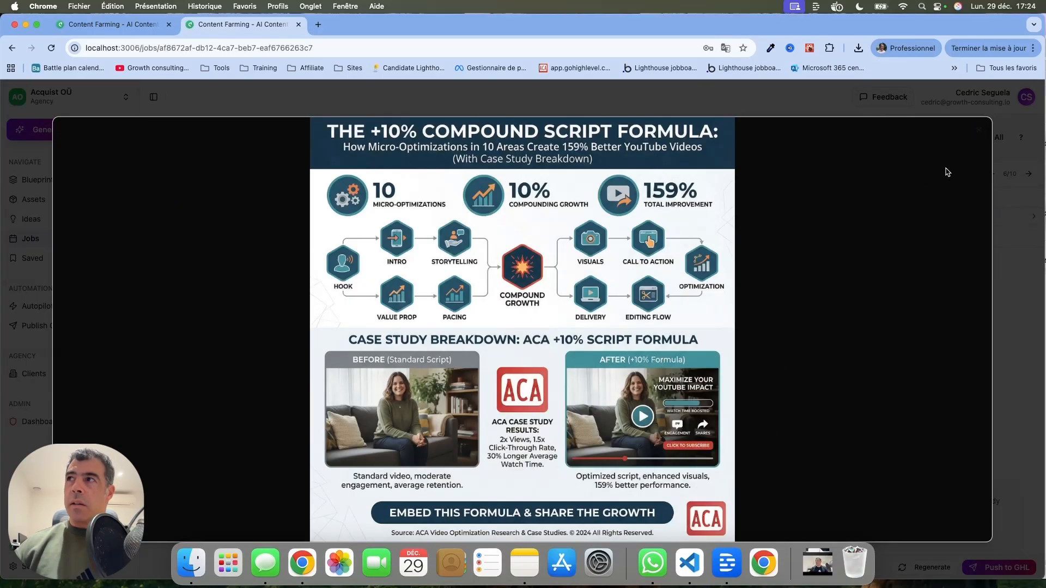
Open the Skeptic Mike Reviews post, view its infographic enlarged, and read through its image prompt
left_click(979, 133)
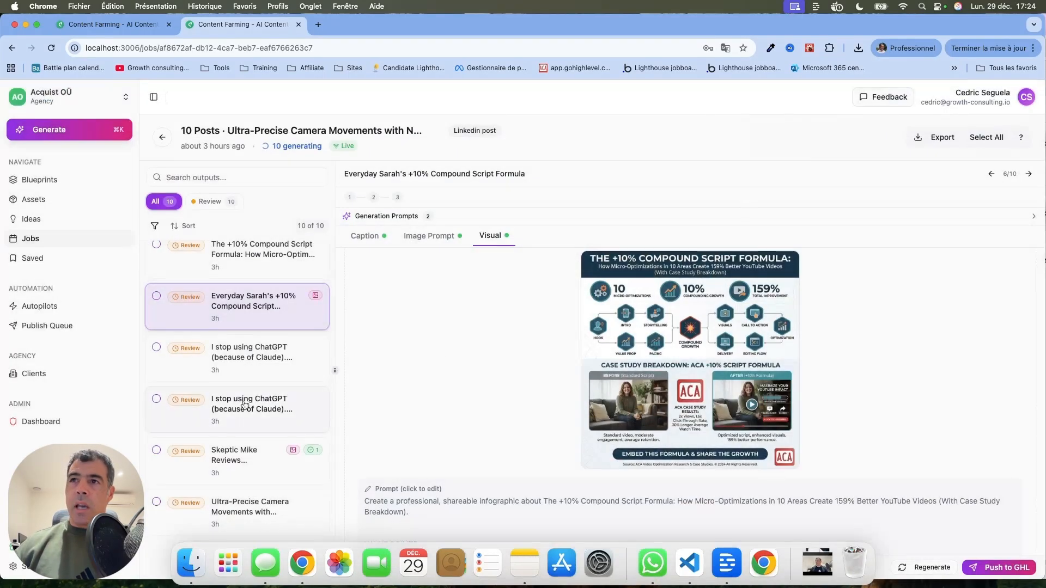
left_click(217, 471)
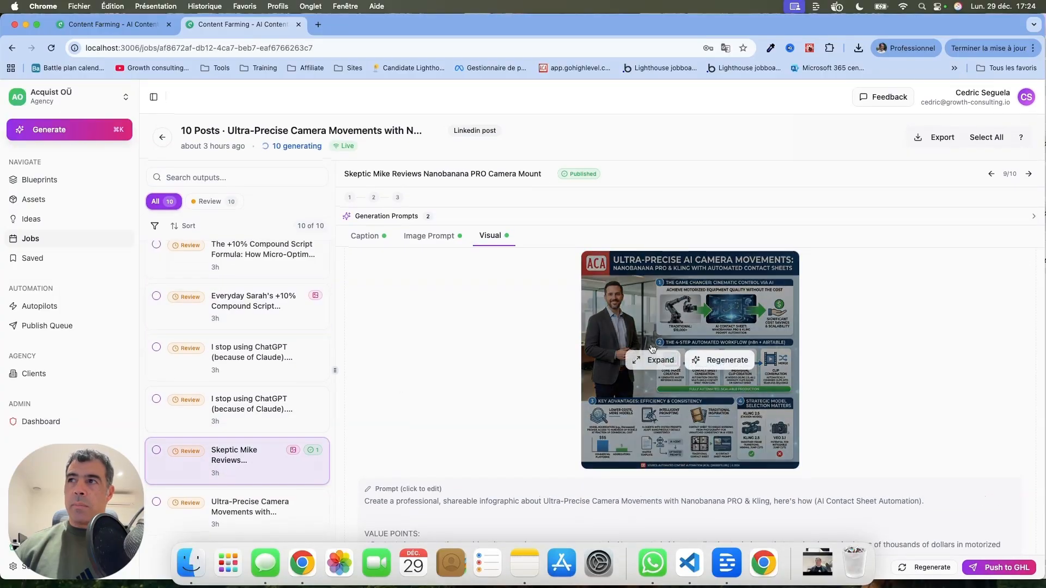
left_click(652, 361)
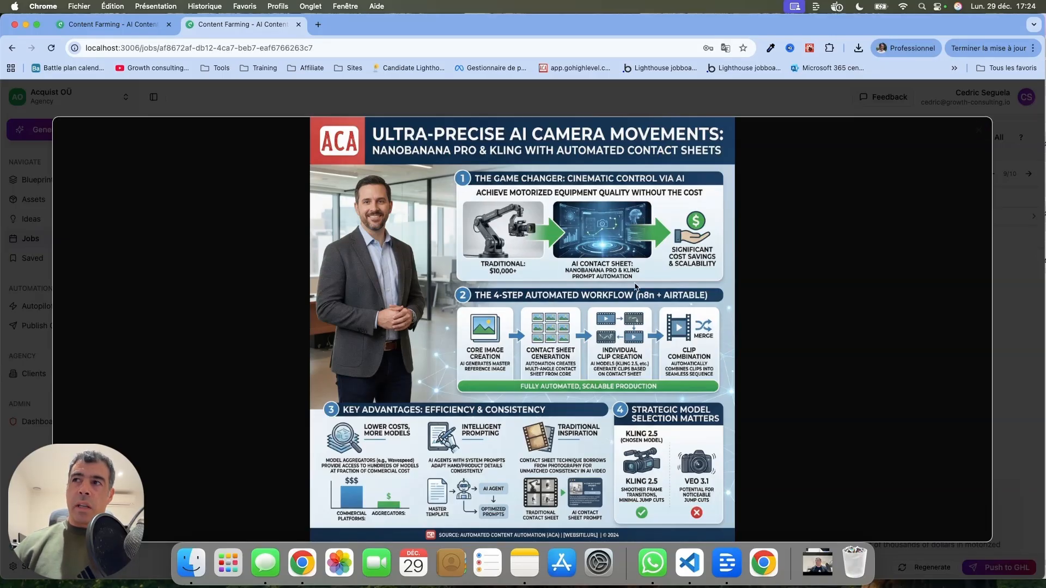
left_click(979, 130)
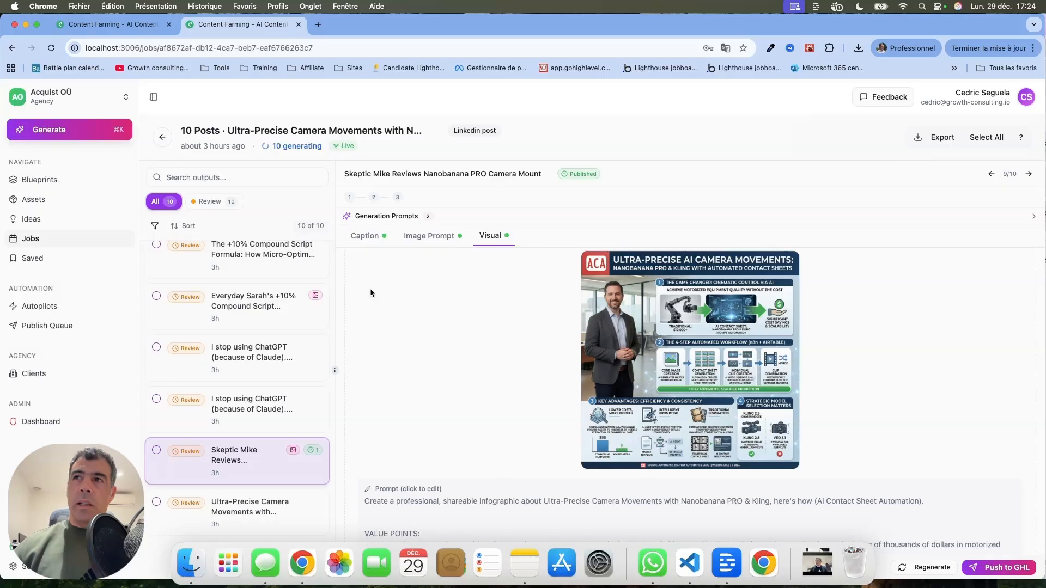
scroll(370, 292, "down", 3)
scroll(370, 288, "down", 2)
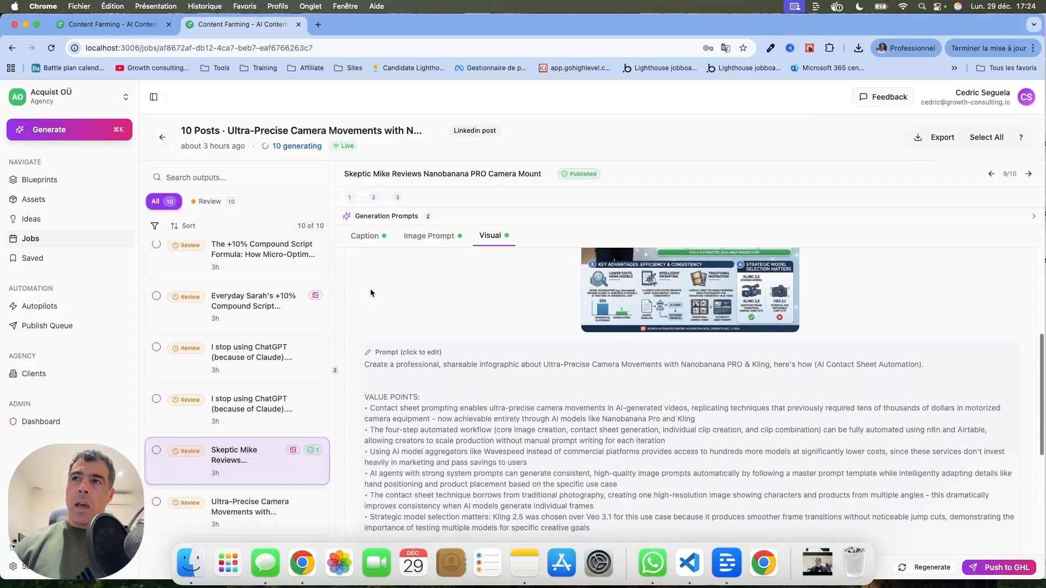
scroll(343, 376, "down", 1)
scroll(350, 397, "down", 5)
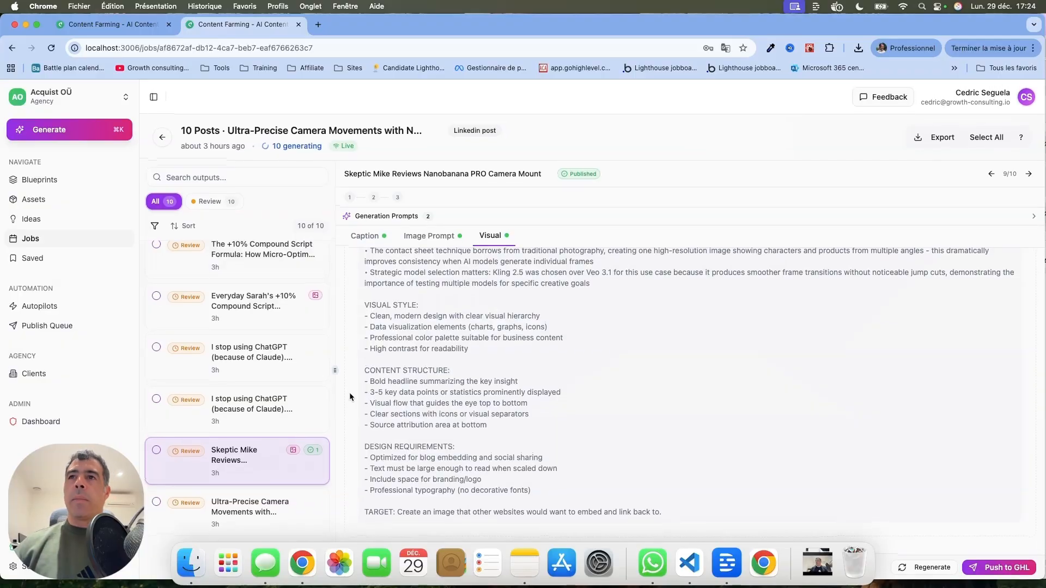
Open the Characters assets and browse the Starter Pack's character templates
left_click(83, 202)
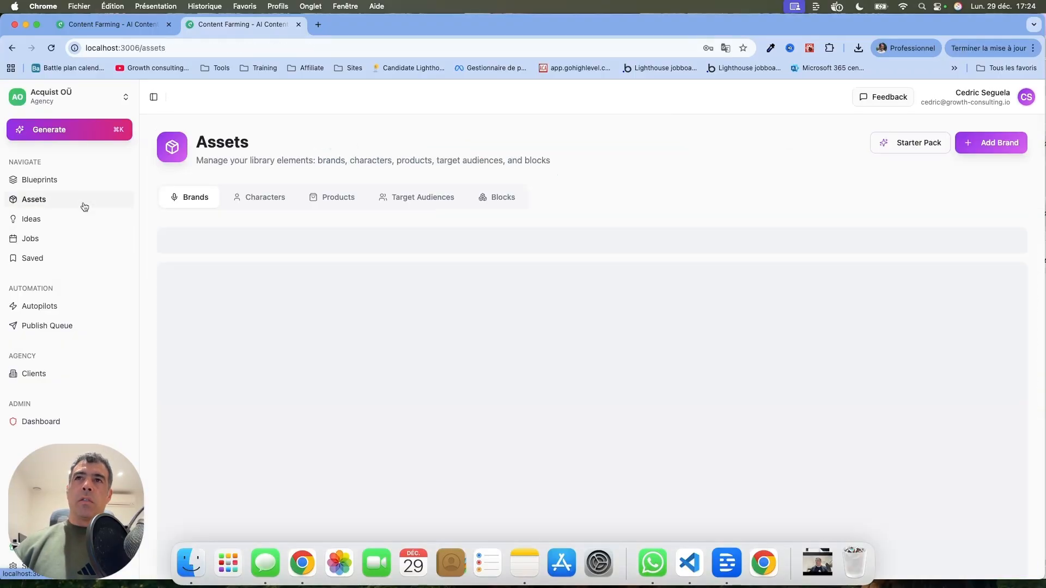
left_click(262, 199)
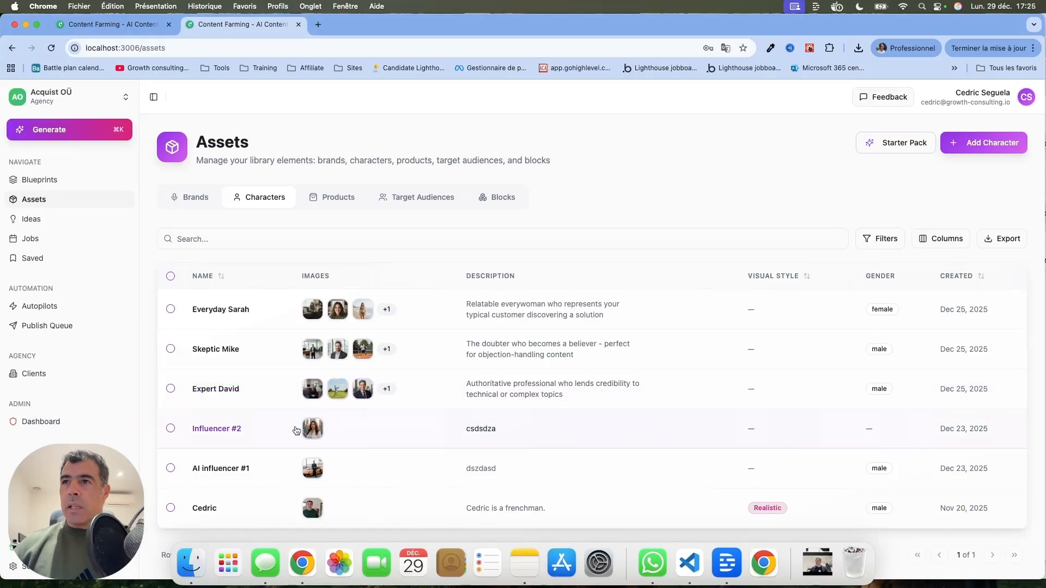
left_click(899, 142)
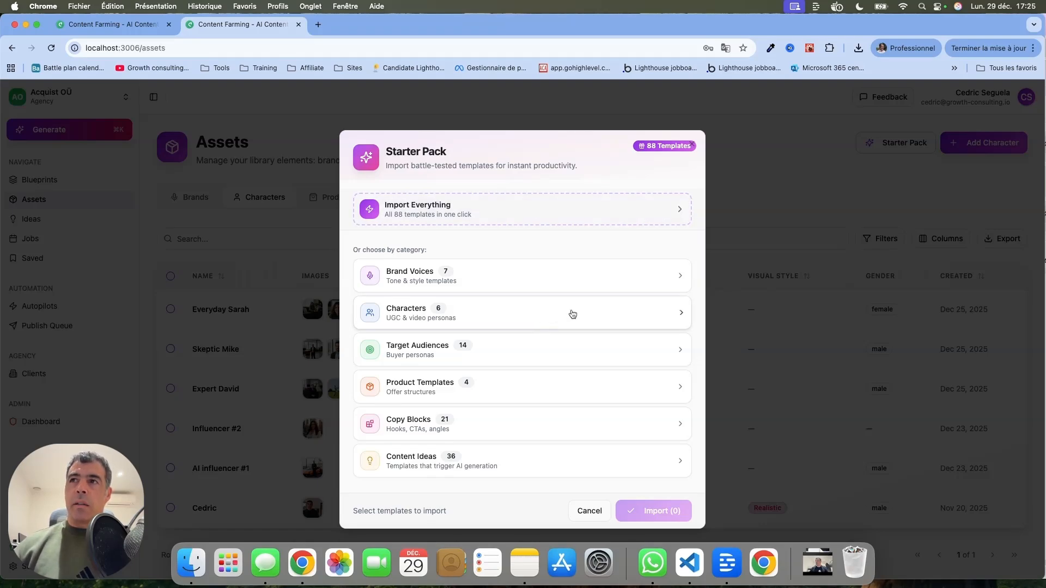
left_click(566, 306)
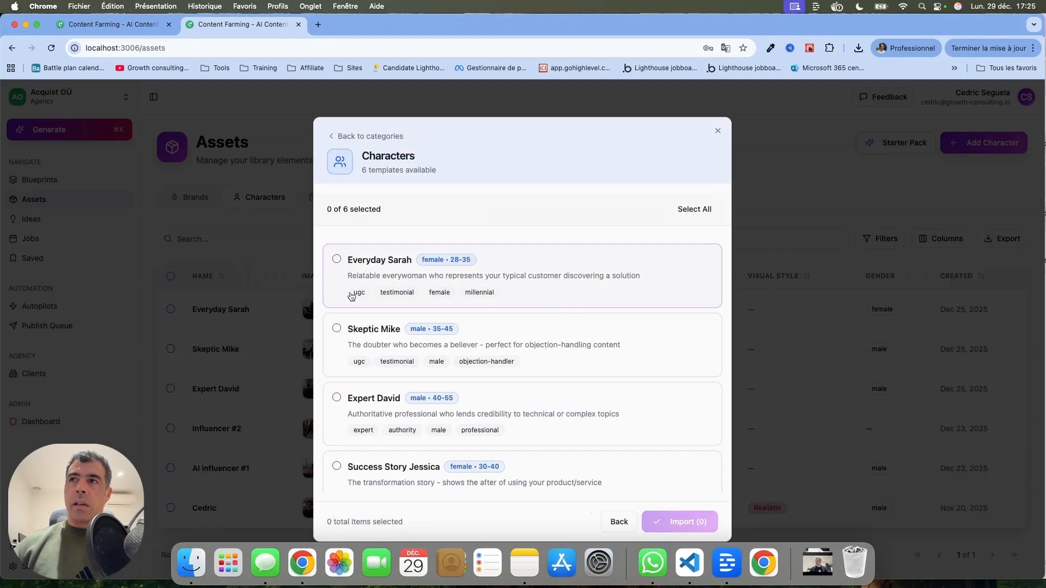
left_click(338, 259)
left_click(337, 328)
left_click(337, 398)
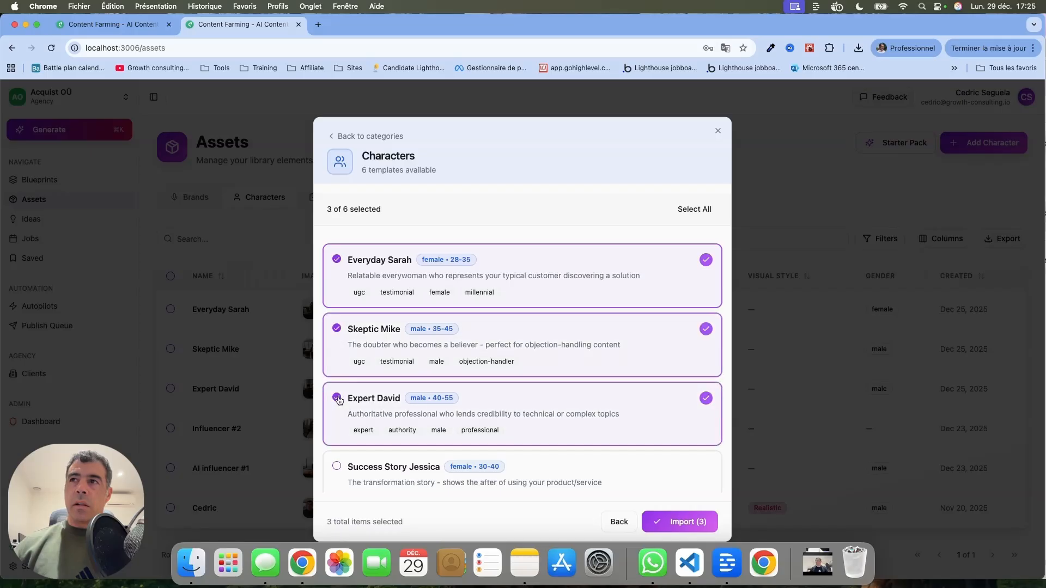
left_click(338, 465)
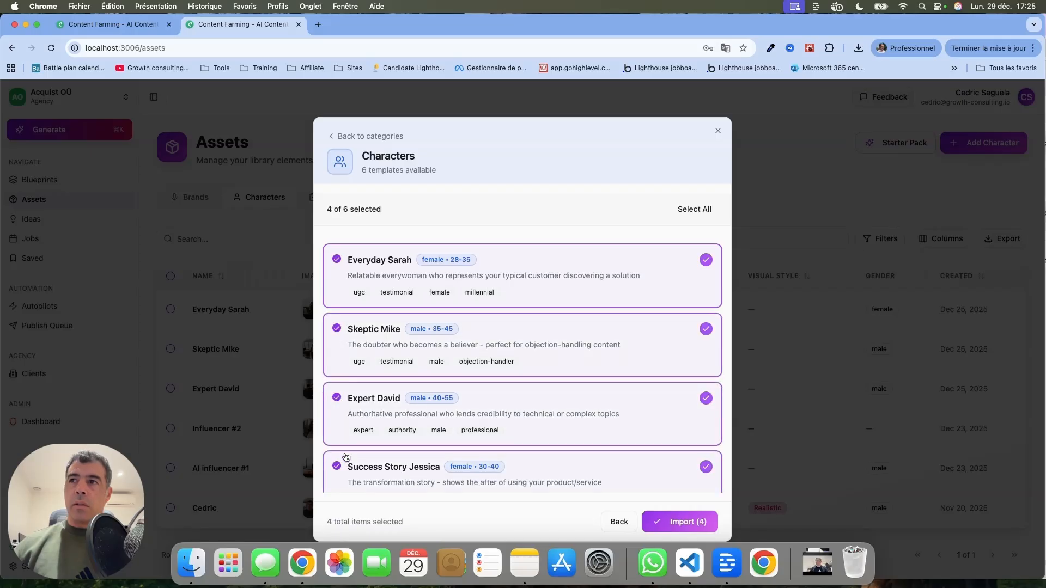
left_click(717, 134)
Open the Everyday Sarah character and view its reference images enlarged
left_click(428, 309)
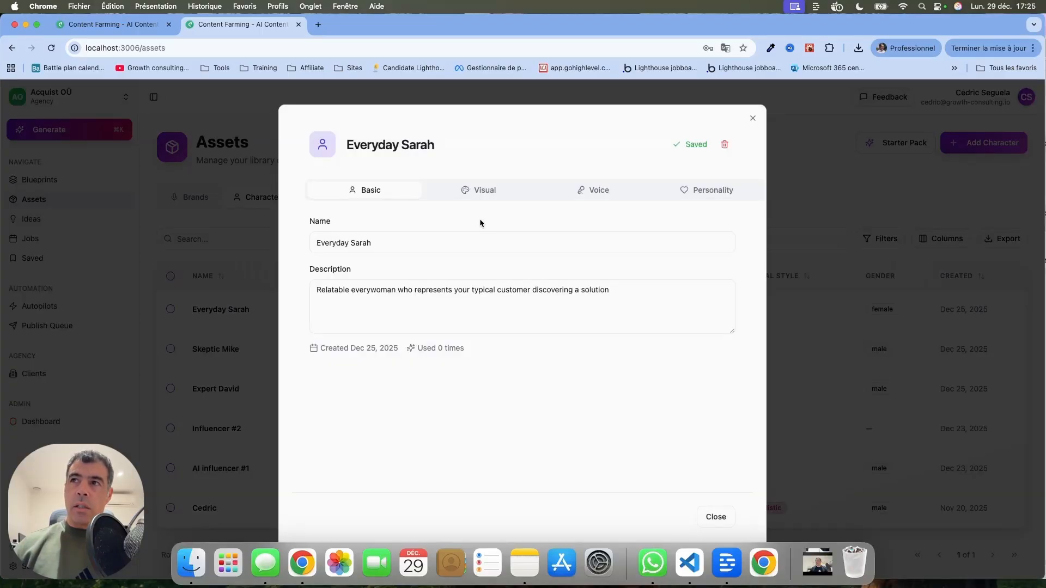
left_click_drag(305, 280, 419, 272)
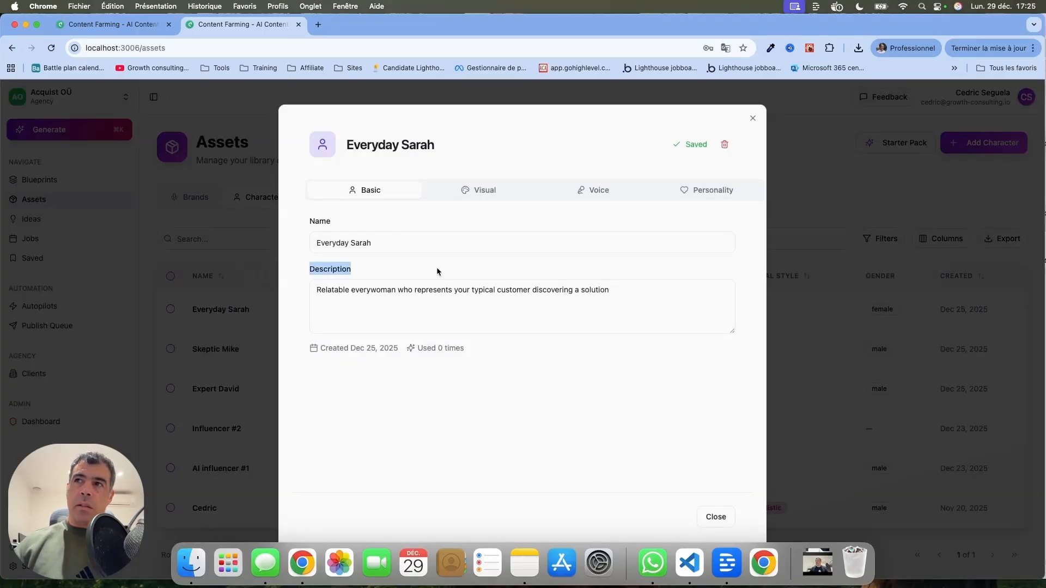
left_click(488, 190)
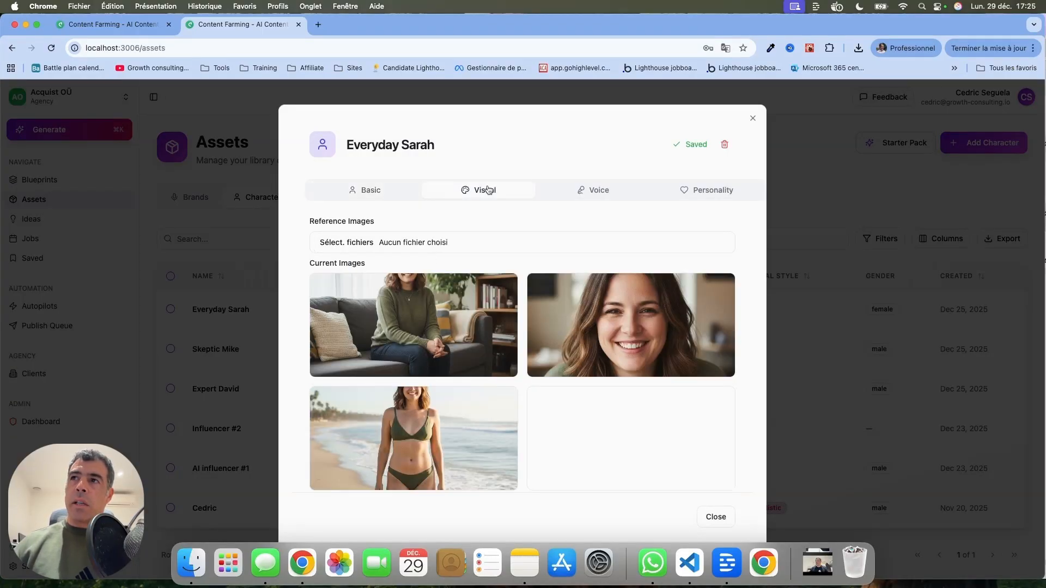
left_click(436, 320)
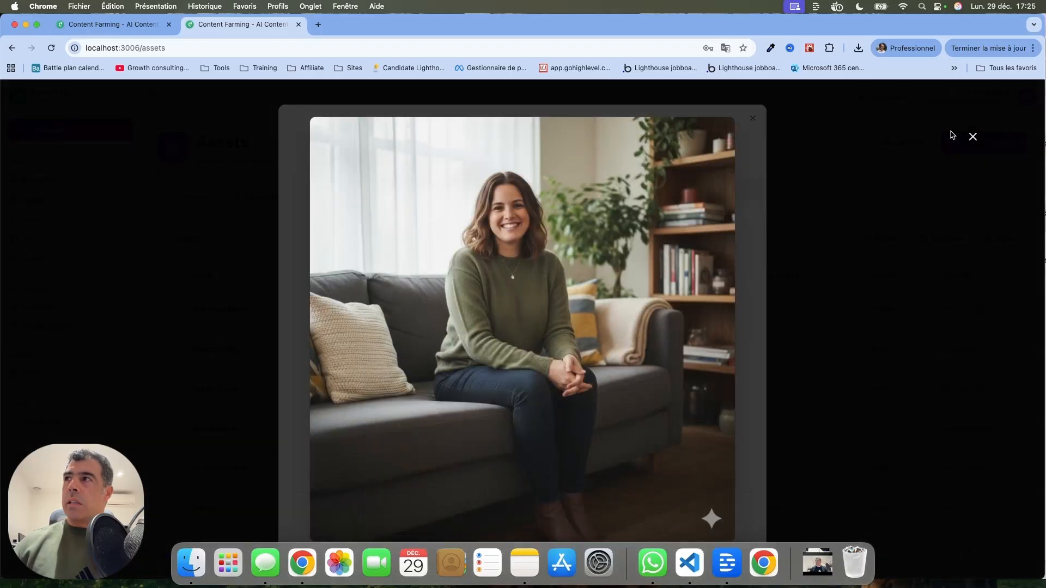
left_click(972, 136)
left_click(654, 320)
left_click(973, 137)
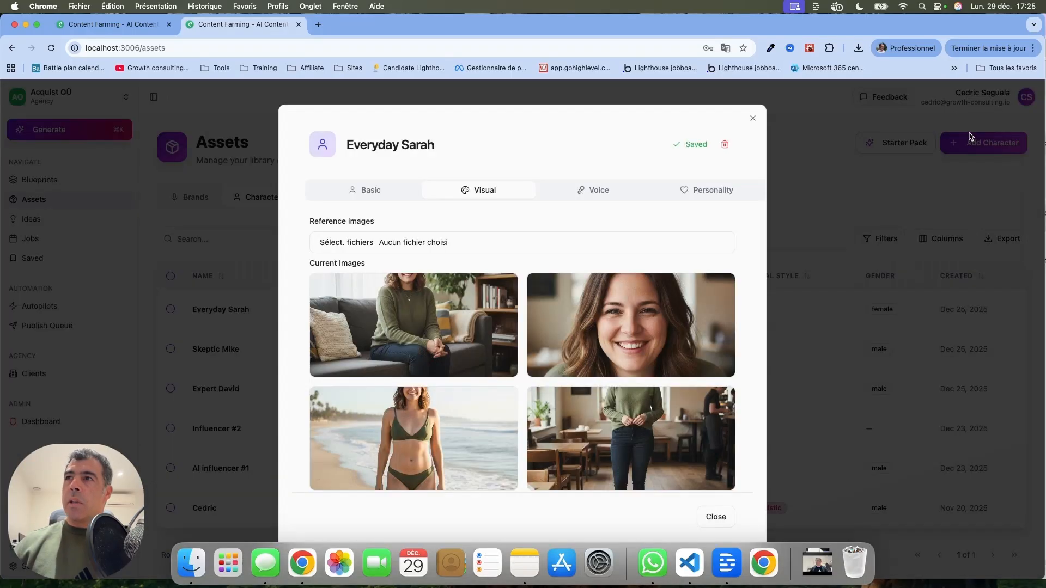
Set Everyday Sarah's voice to Sarah - Mature, Reassuring, Confident (american)
left_click(596, 191)
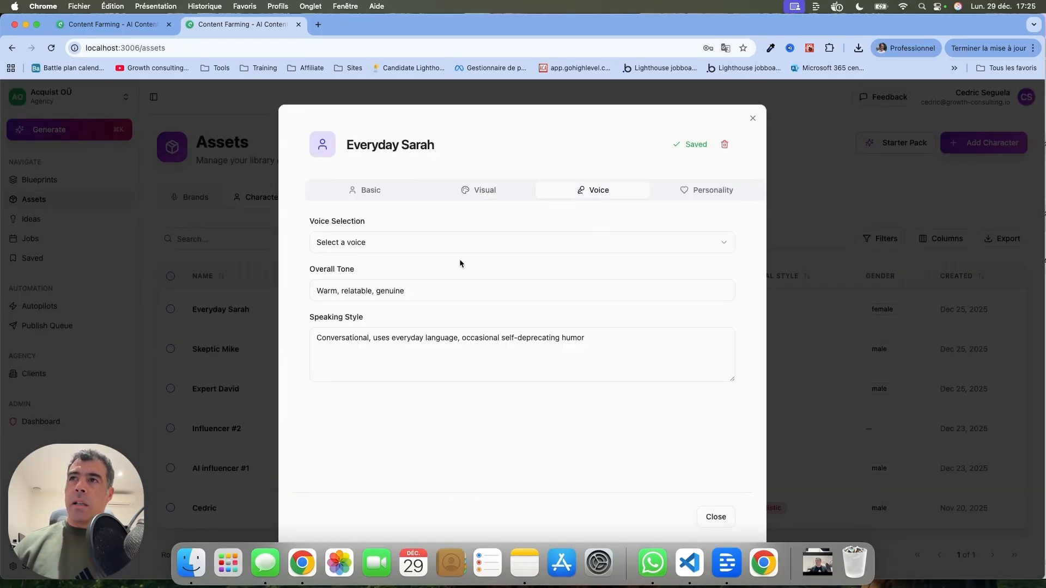
left_click(470, 244)
left_click(437, 287)
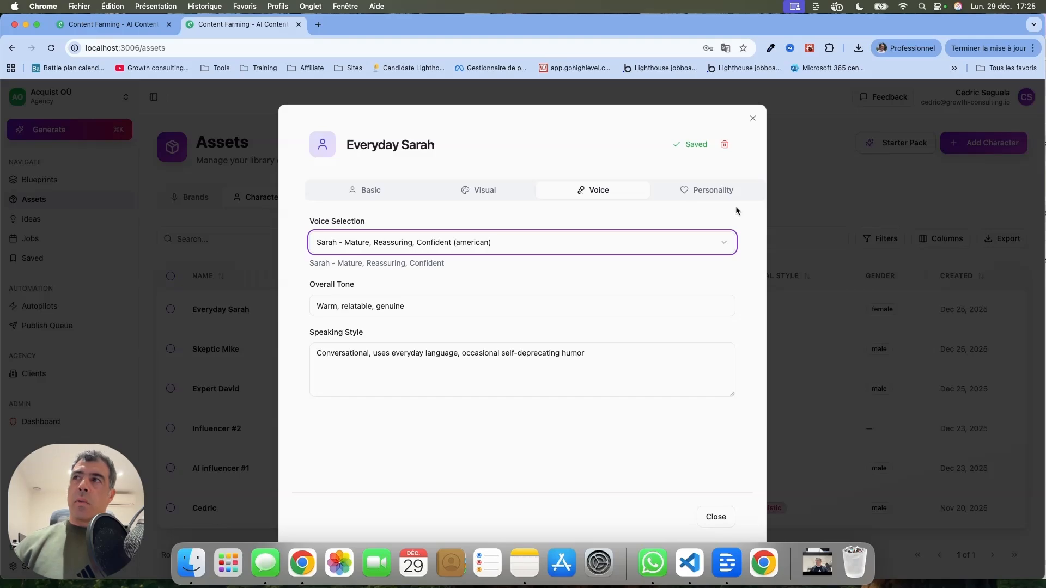
Review the character's Voice, Visual and Basic tabs, then close the character
left_click(721, 190)
left_click(599, 196)
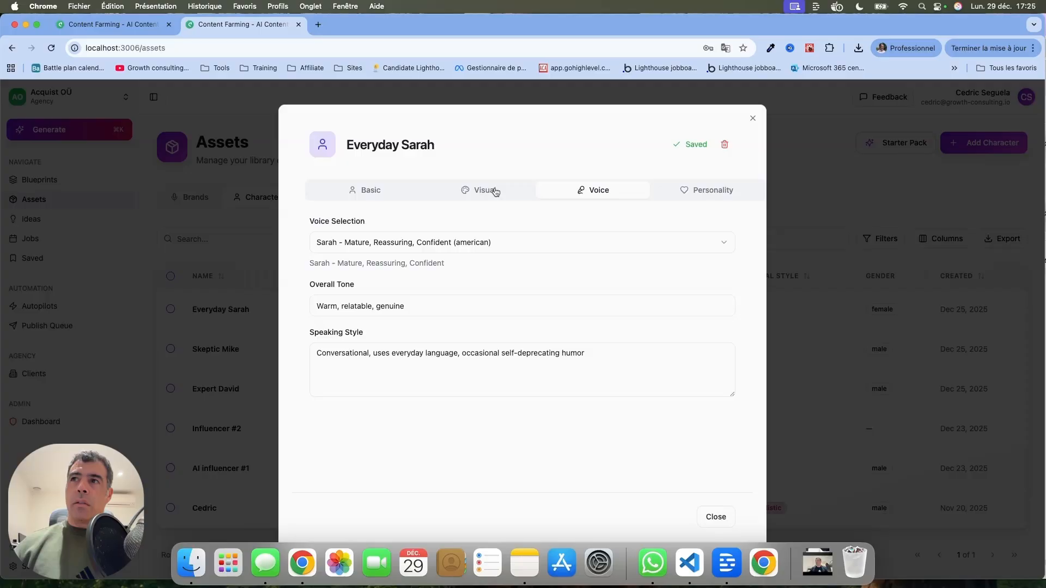
left_click(496, 192)
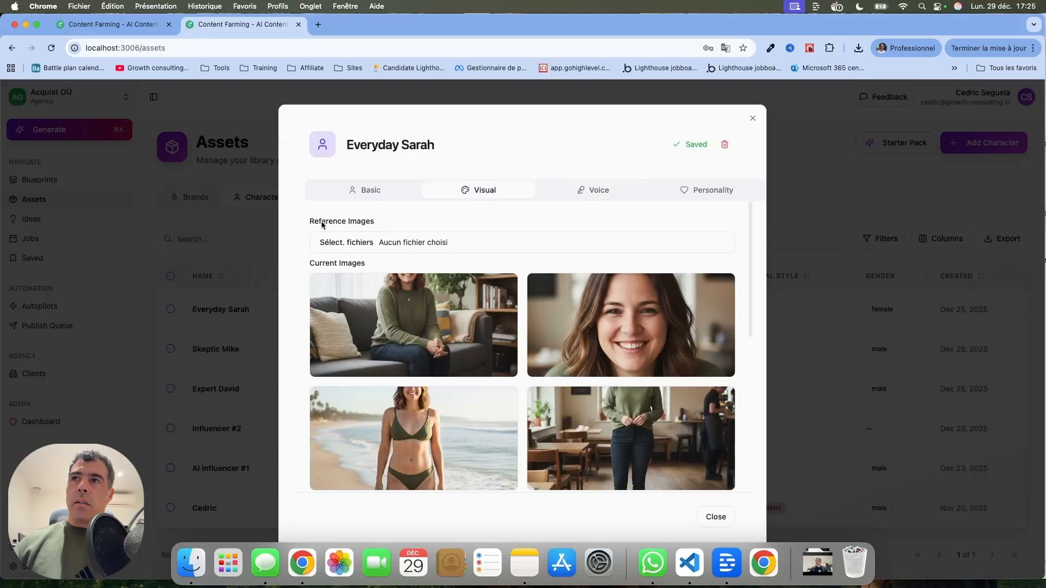
left_click(376, 194)
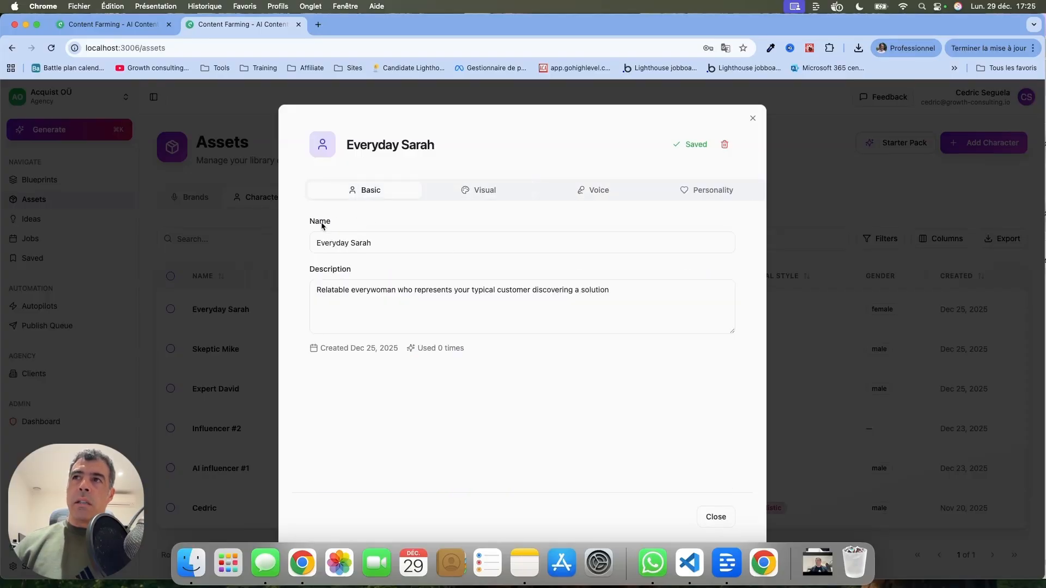
left_click(596, 185)
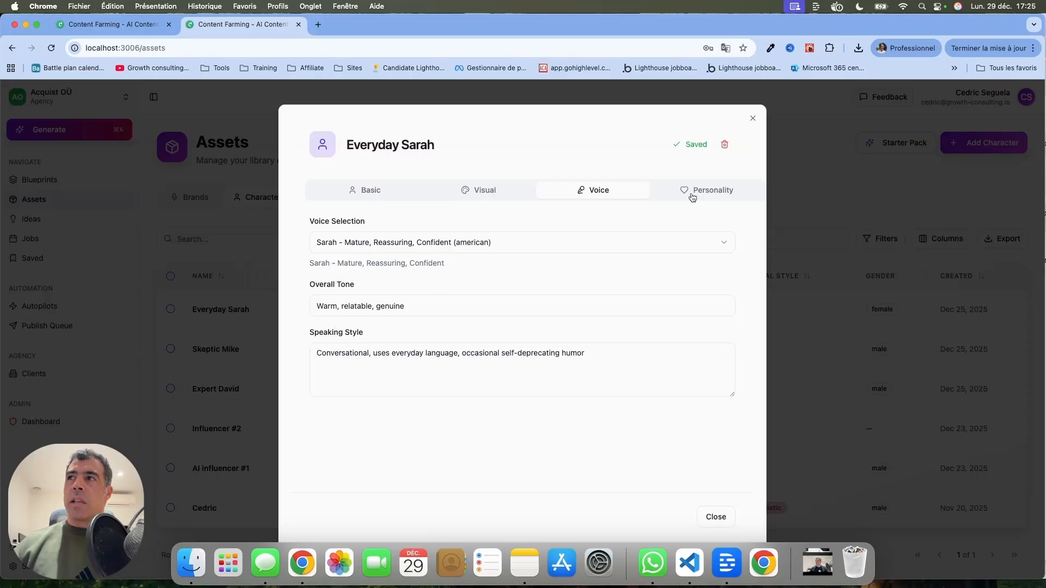
left_click(751, 120)
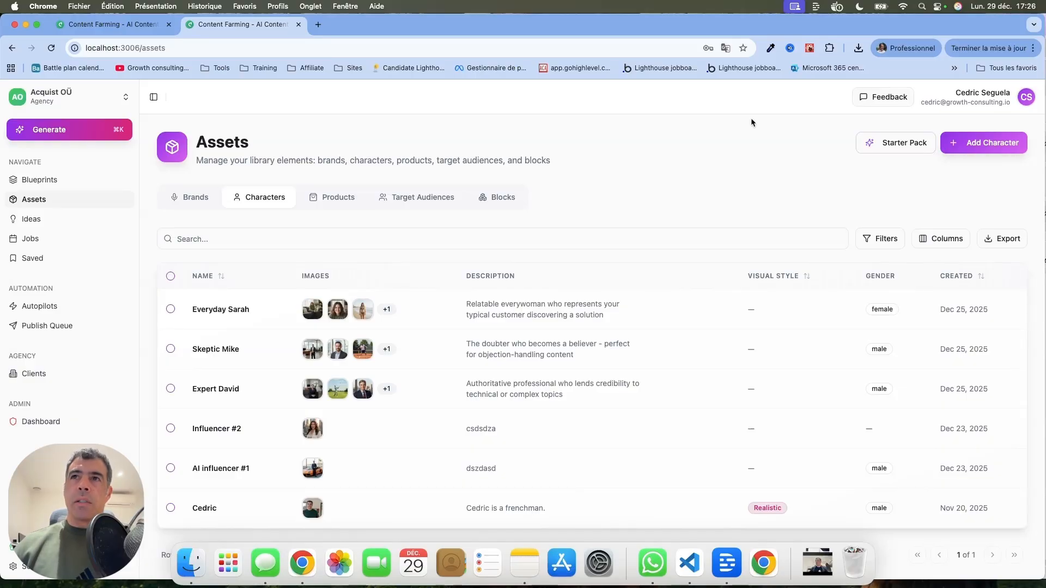
Browse the Brands, Characters, Products, Target Audiences and Blocks asset lists
left_click(195, 198)
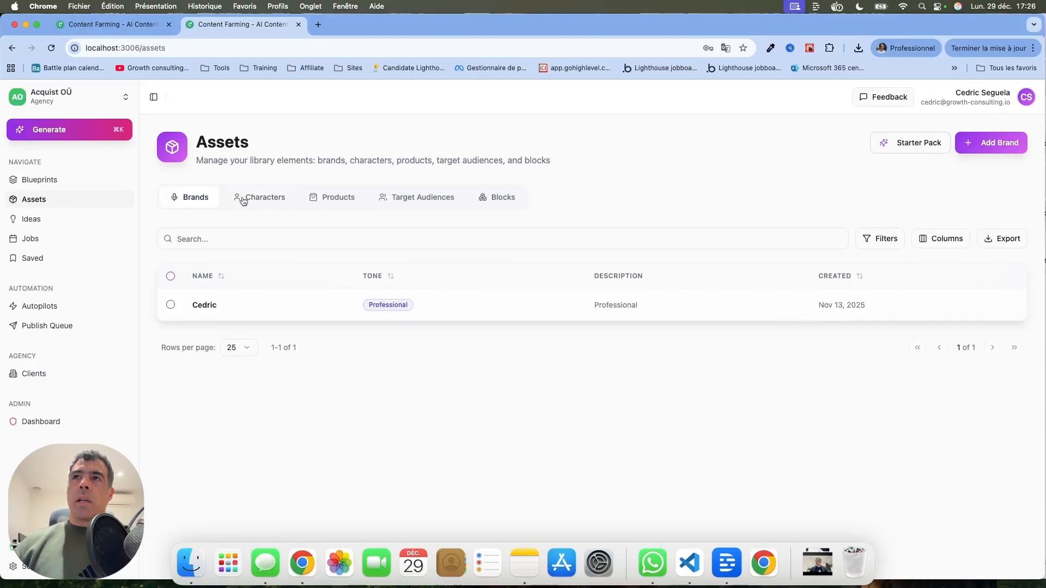
left_click(269, 201)
left_click(217, 201)
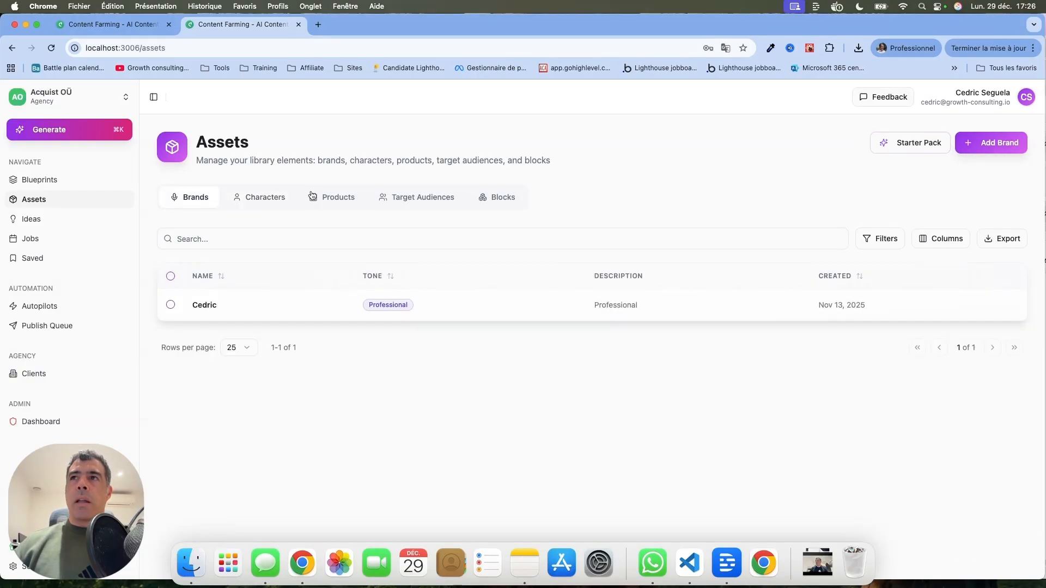
left_click(339, 198)
left_click(257, 203)
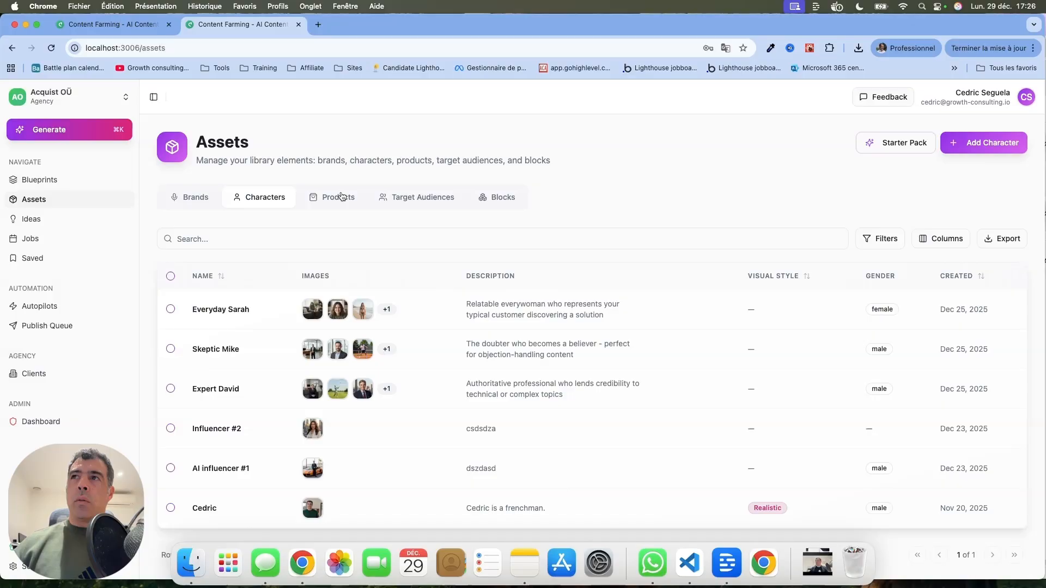
left_click(408, 199)
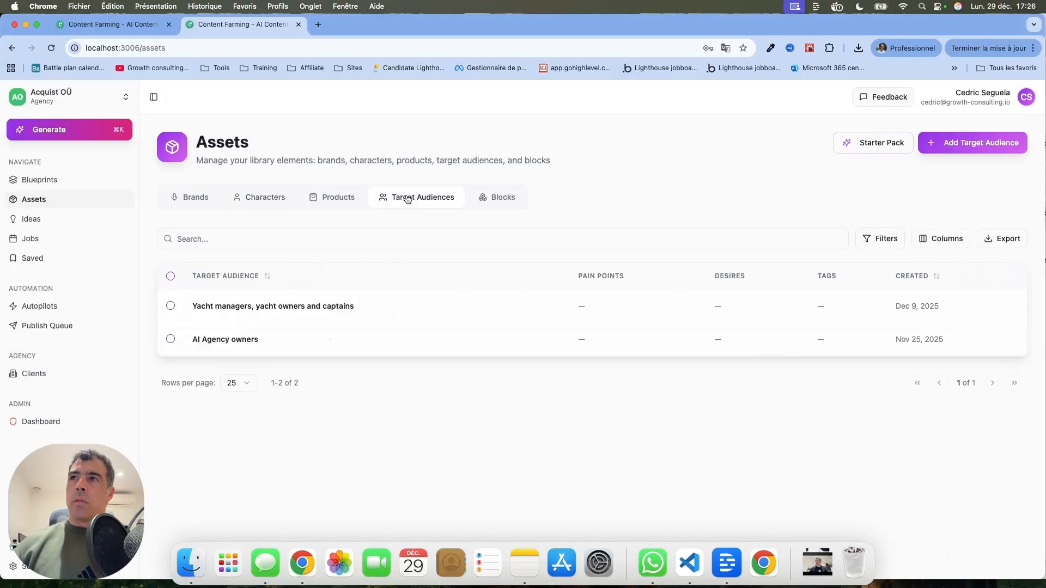
left_click(504, 198)
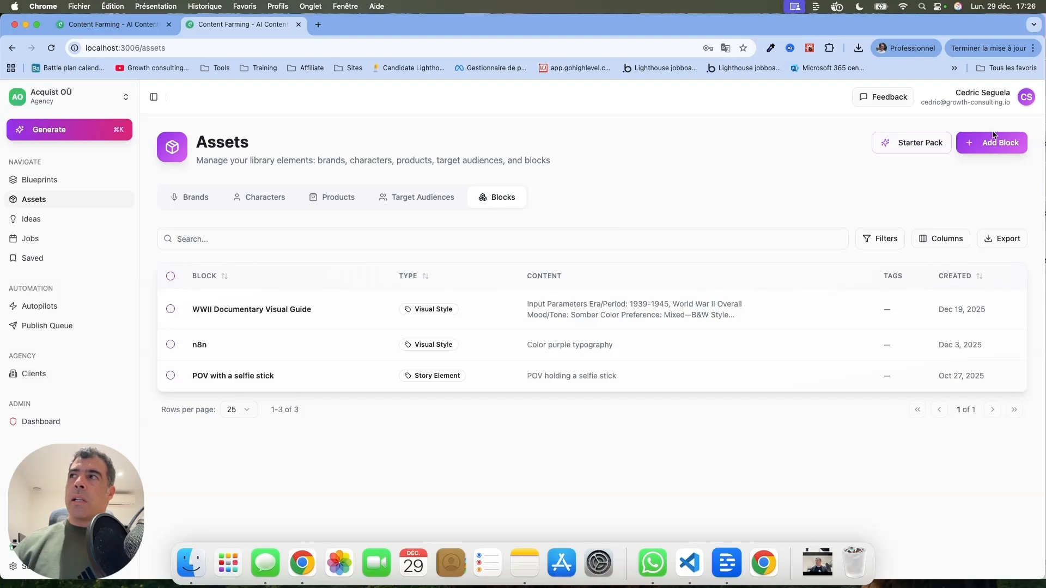
Open the WWII Documentary Visual Guide block, read its content, and close it
left_click(228, 313)
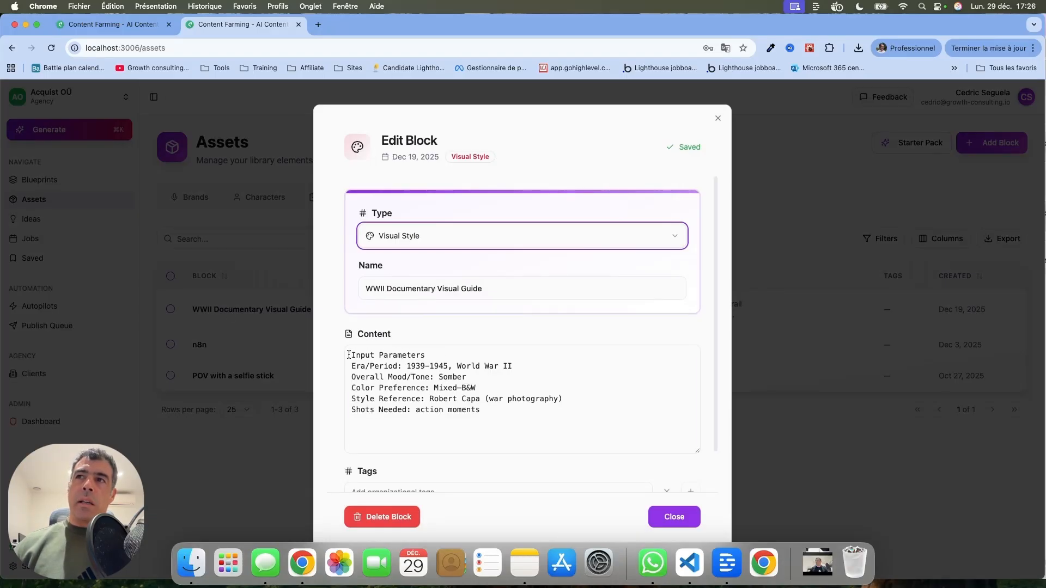
left_click_drag(349, 355, 509, 365)
left_click(466, 378)
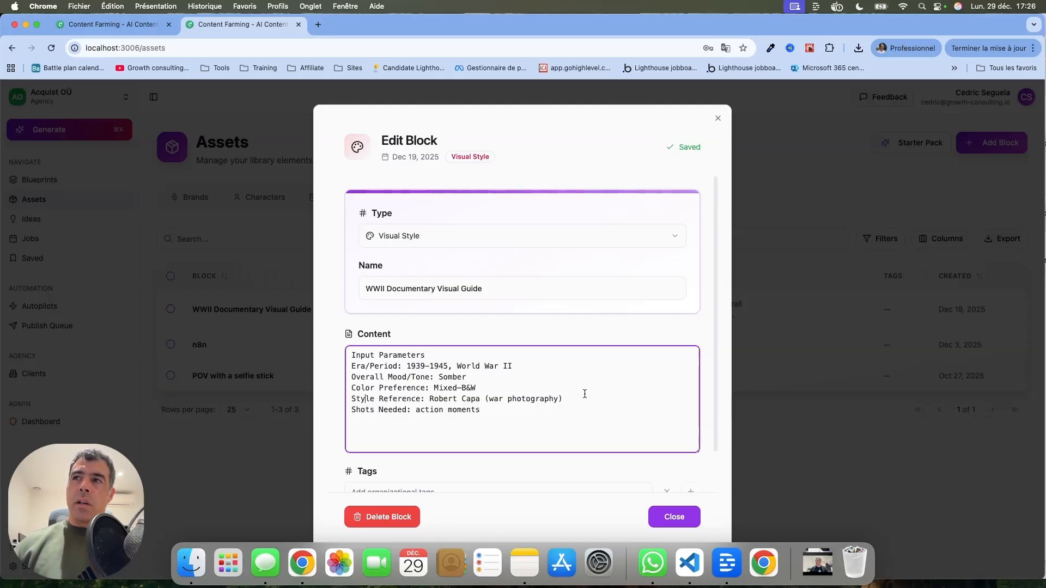
left_click(718, 119)
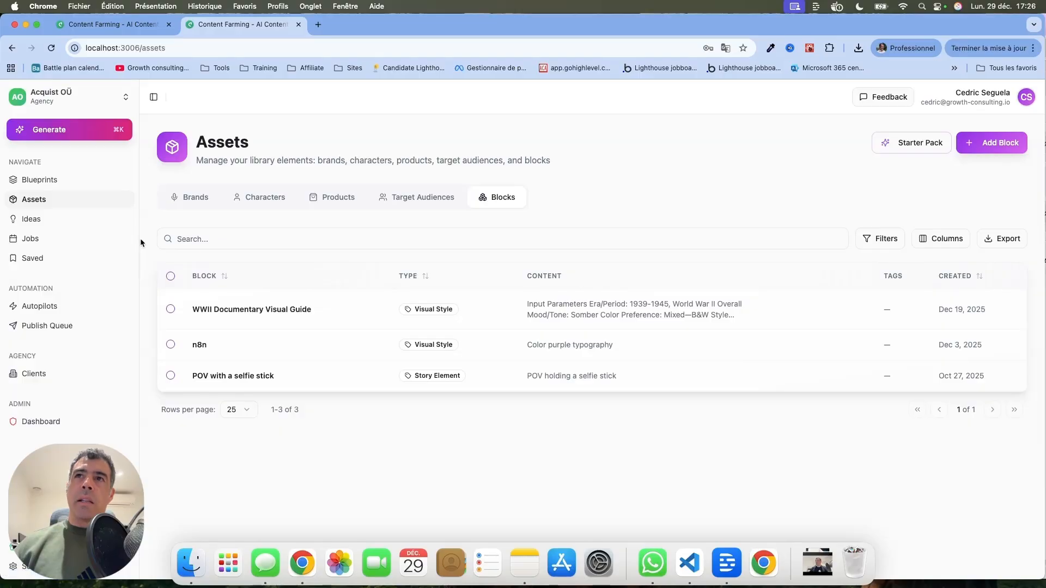
Open the Blueprints page and scroll through the available blueprints
left_click(59, 184)
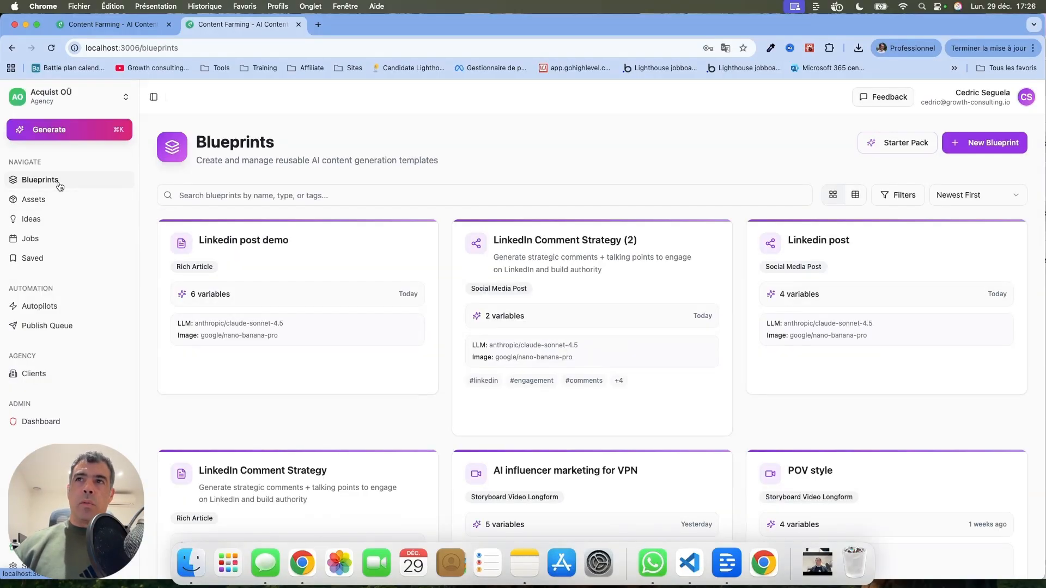
mouse_move(568, 225)
scroll(571, 226, "down", 4)
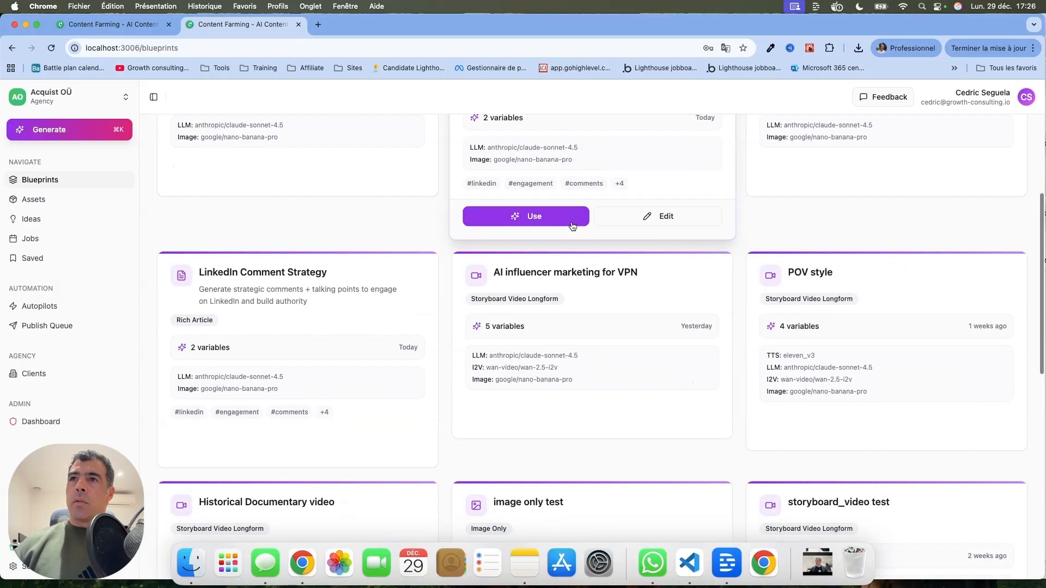
mouse_move(328, 263)
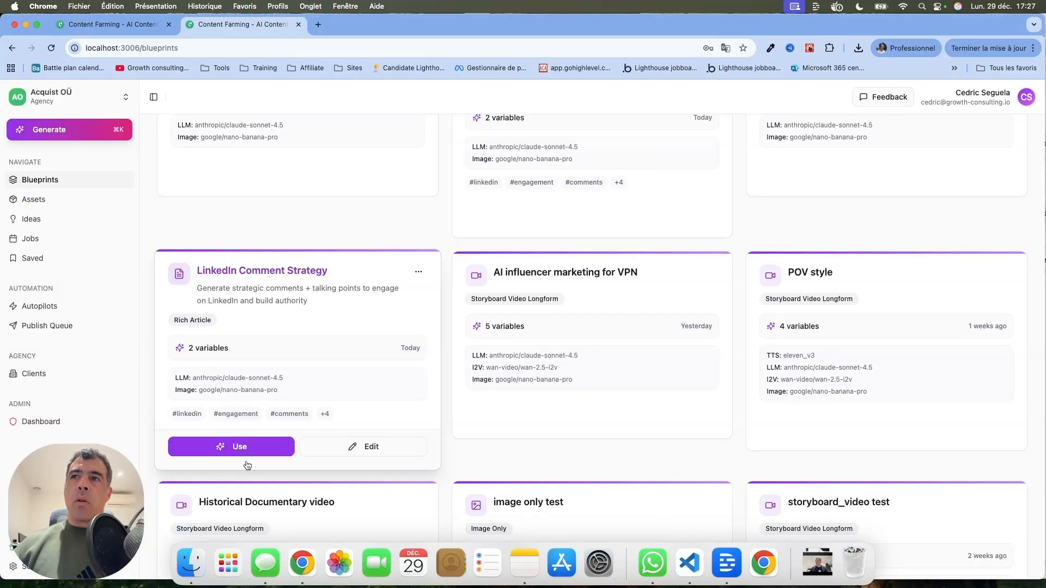
Edit the LinkedIn Comment Strategy blueprint, switching its pipeline to Social Media Post and enabling Characters reference images
left_click(323, 448)
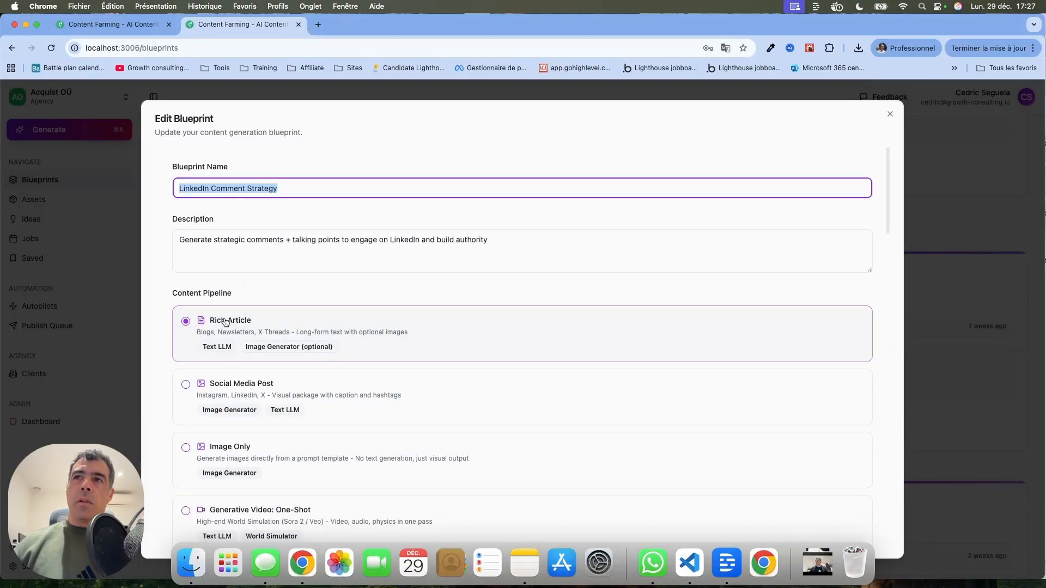
left_click(185, 384)
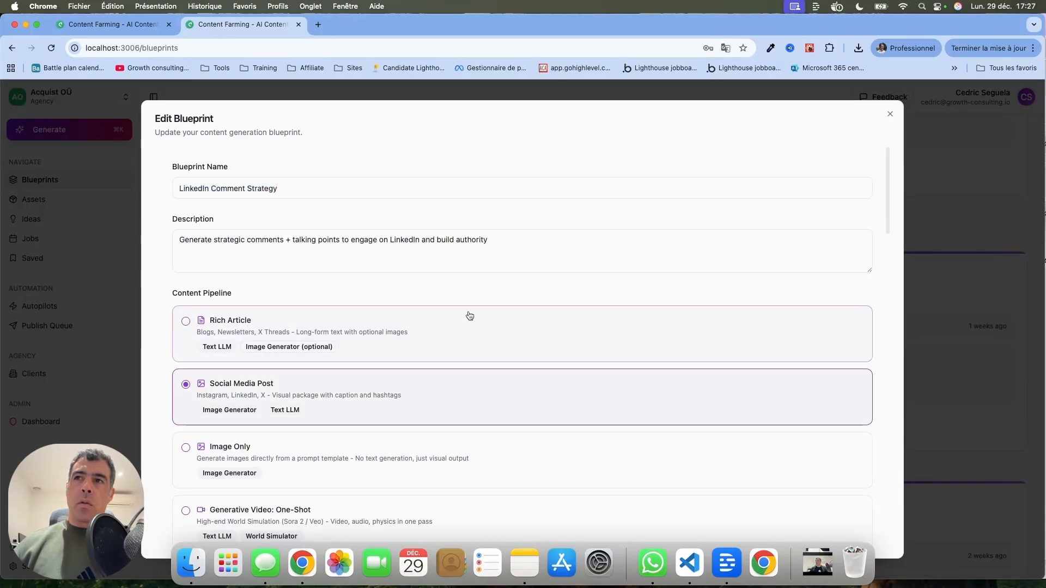
scroll(469, 316, "down", 10)
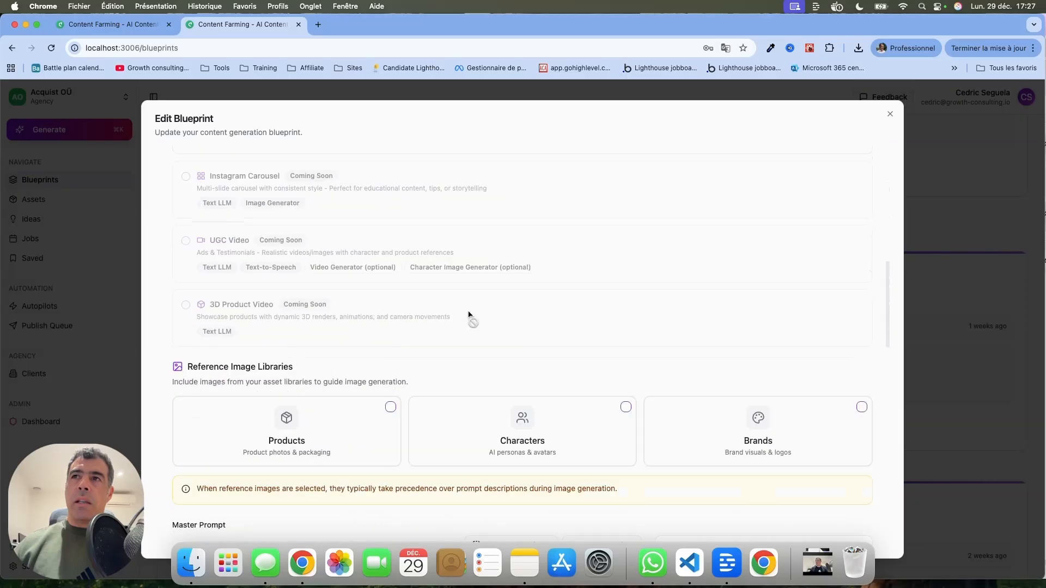
left_click(625, 336)
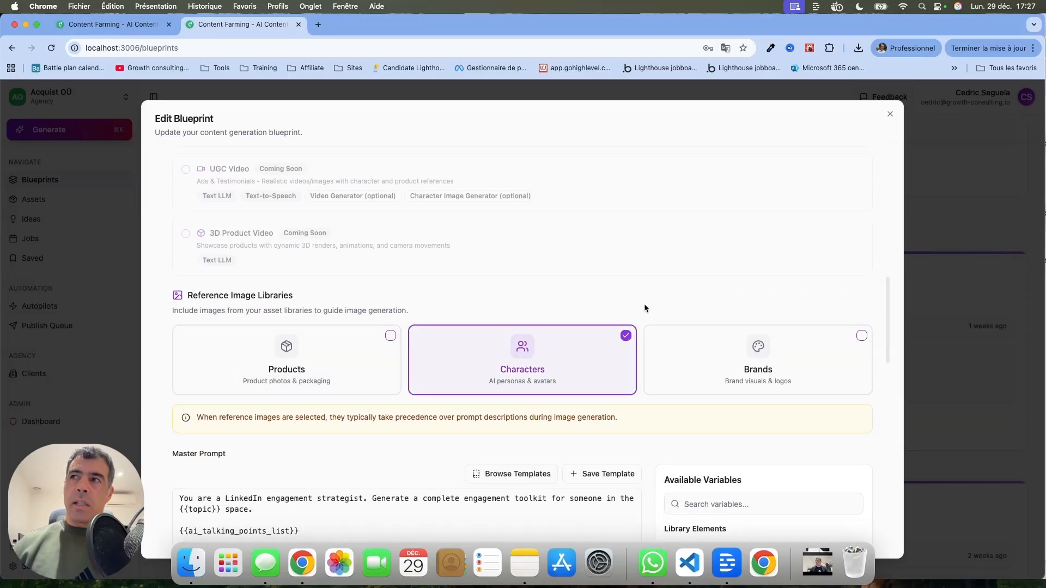
Delete the word "space" after {{topic}} in the master prompt's opening sentence
scroll(643, 308, "down", 3)
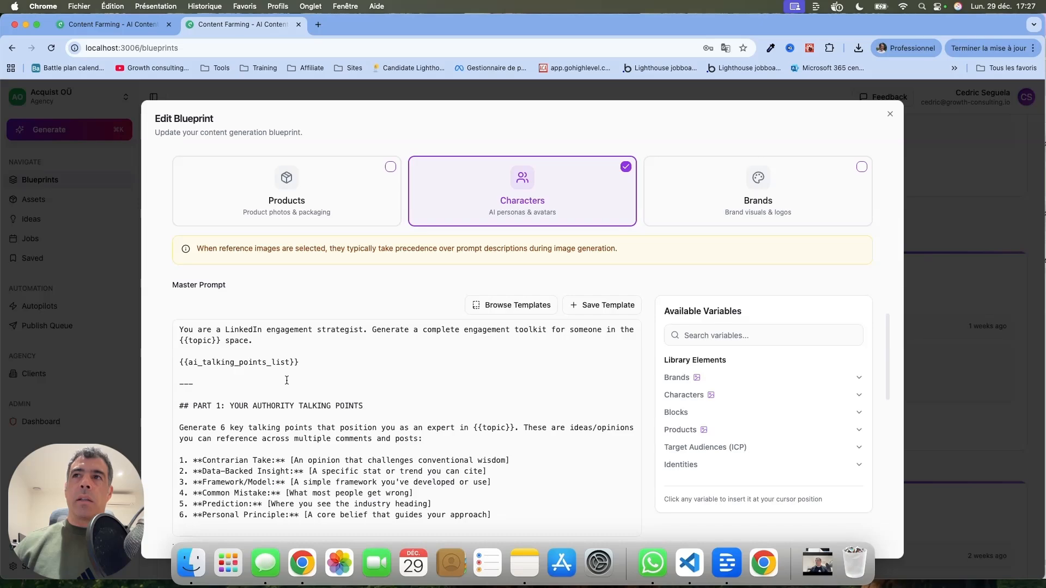
left_click(263, 332)
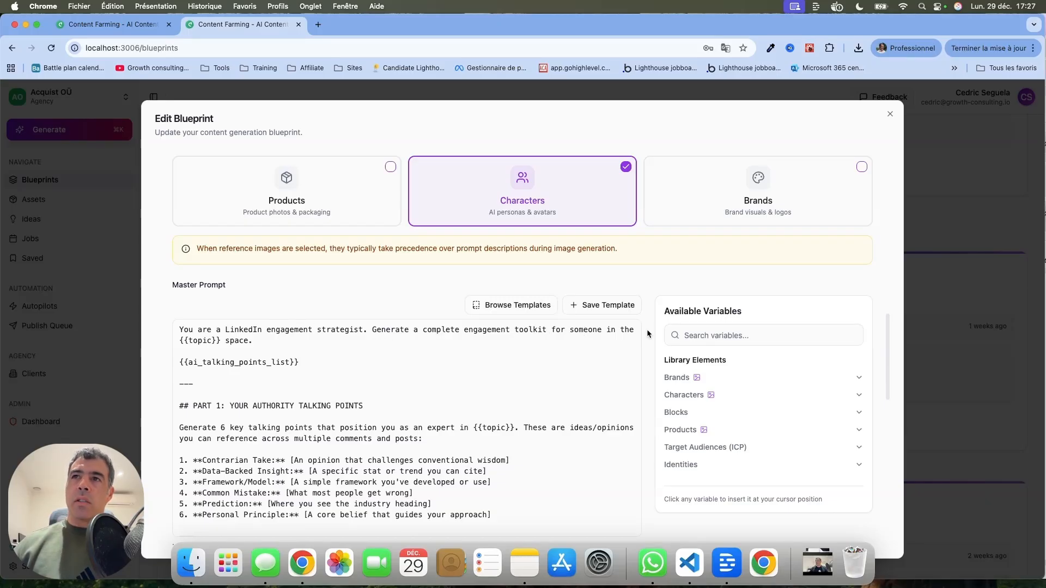
left_click(216, 341)
triple_click(216, 342)
left_click(245, 340)
double_click(246, 340)
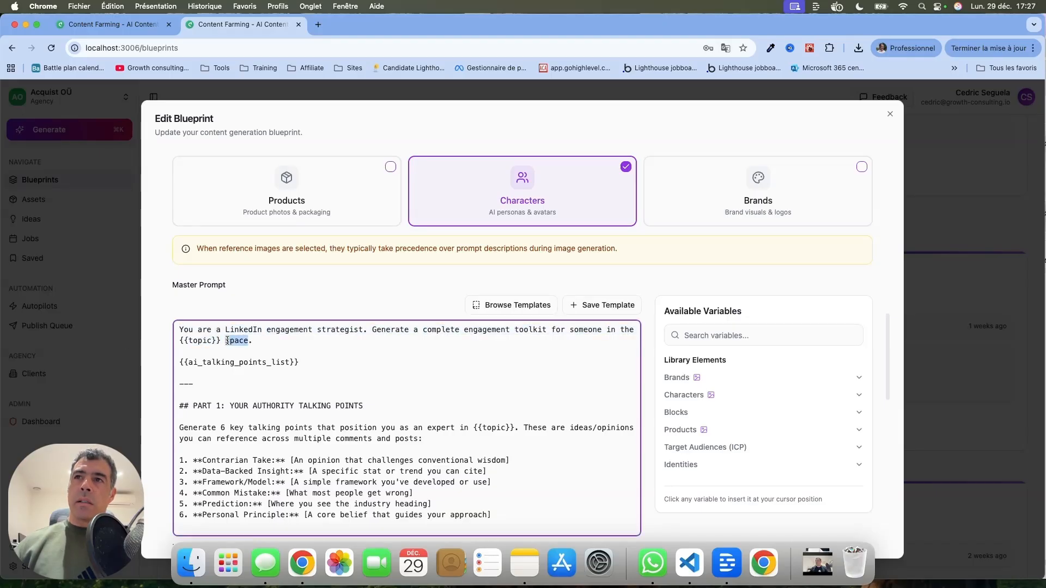
key("BackSpace")
left_click(228, 340)
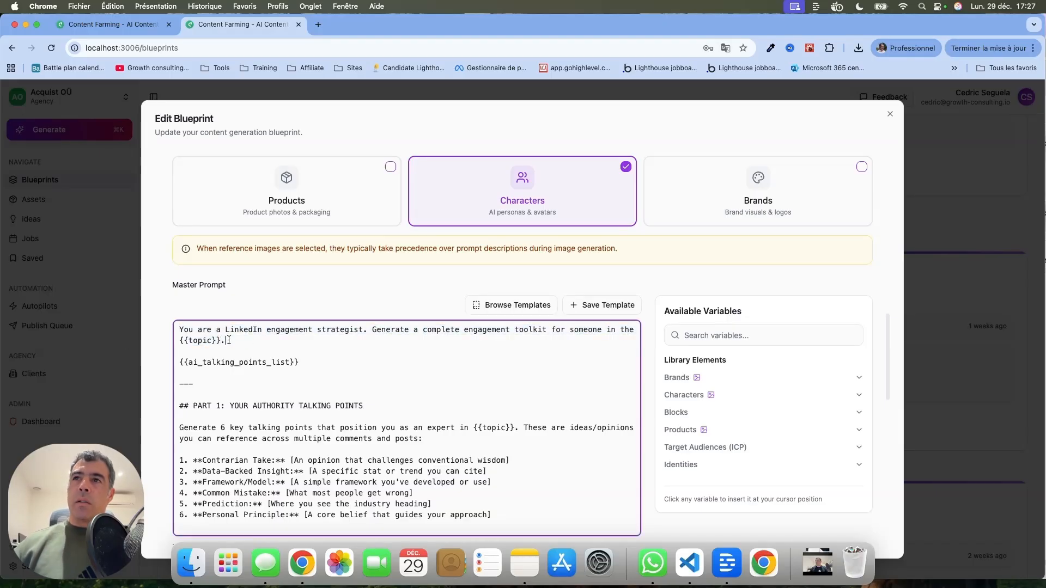
Delete "someone in the" so the opening sentence reads "engagement toolkit for {{topic}}."
scroll(400, 358, "down", 3)
scroll(398, 355, "up", 3)
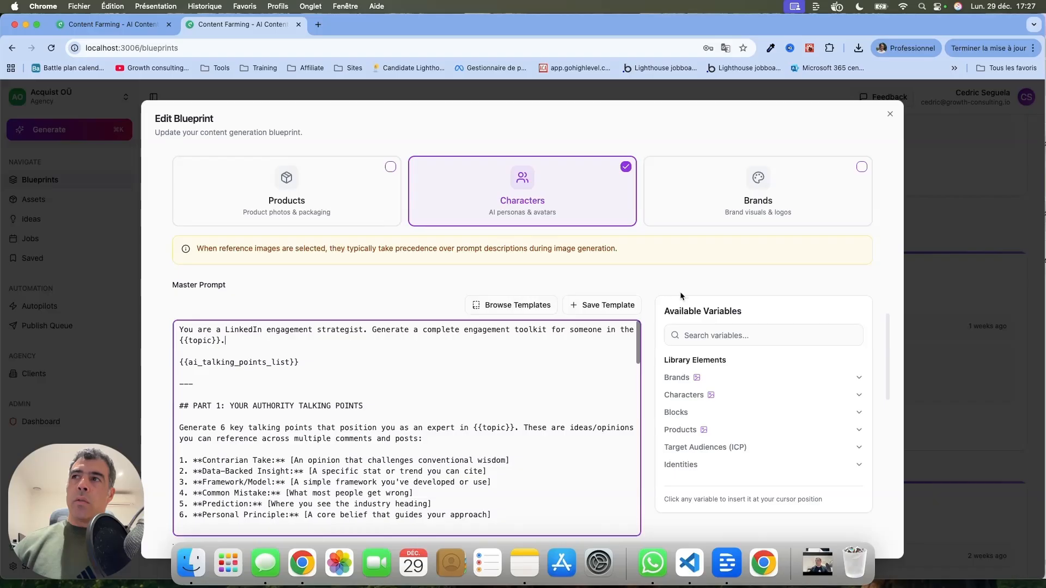
scroll(645, 361, "down", 3)
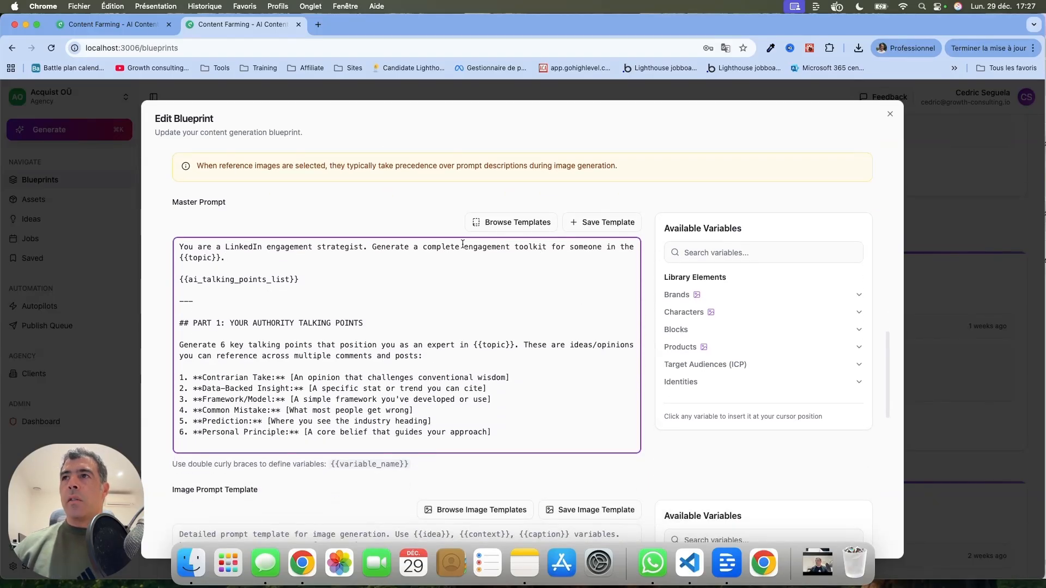
left_click_drag(551, 249, 637, 248)
left_click(633, 249)
key("BackSpace")
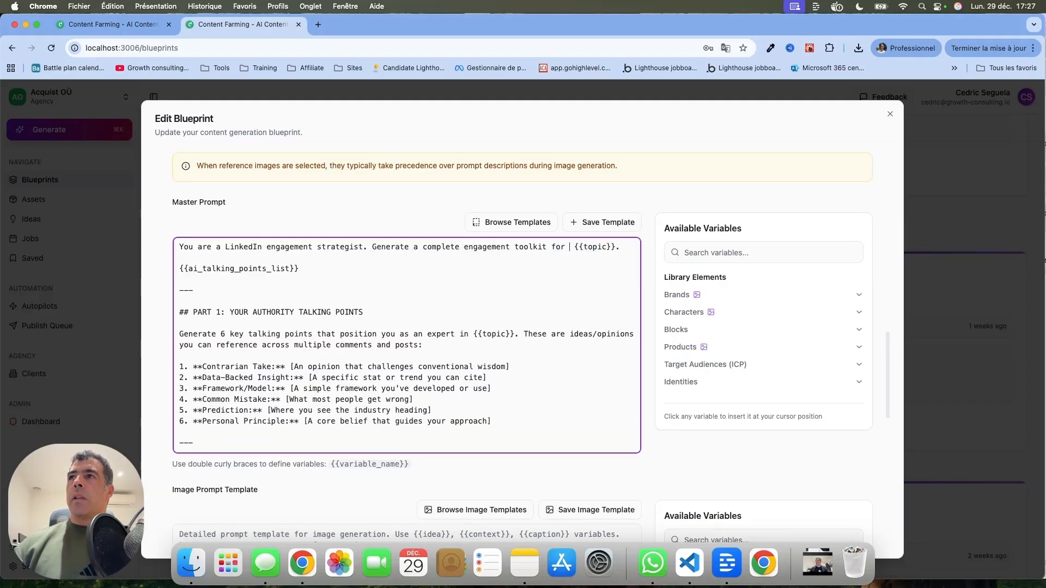
key("BackSpace")
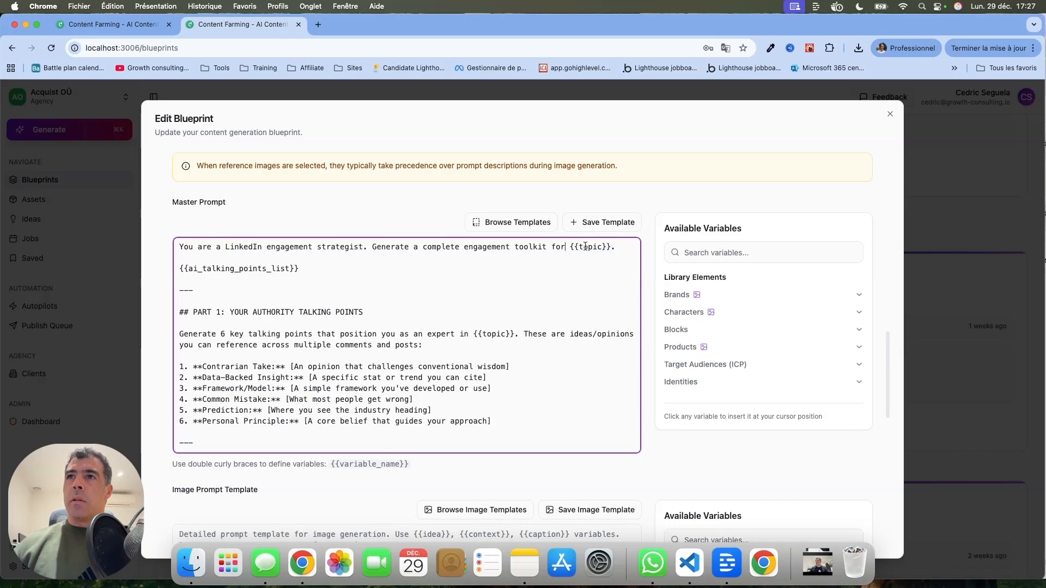
Add a "Talking points:" line above the {{ai_talking_points_list}} variable in the master prompt
left_click(376, 254)
key("Return")
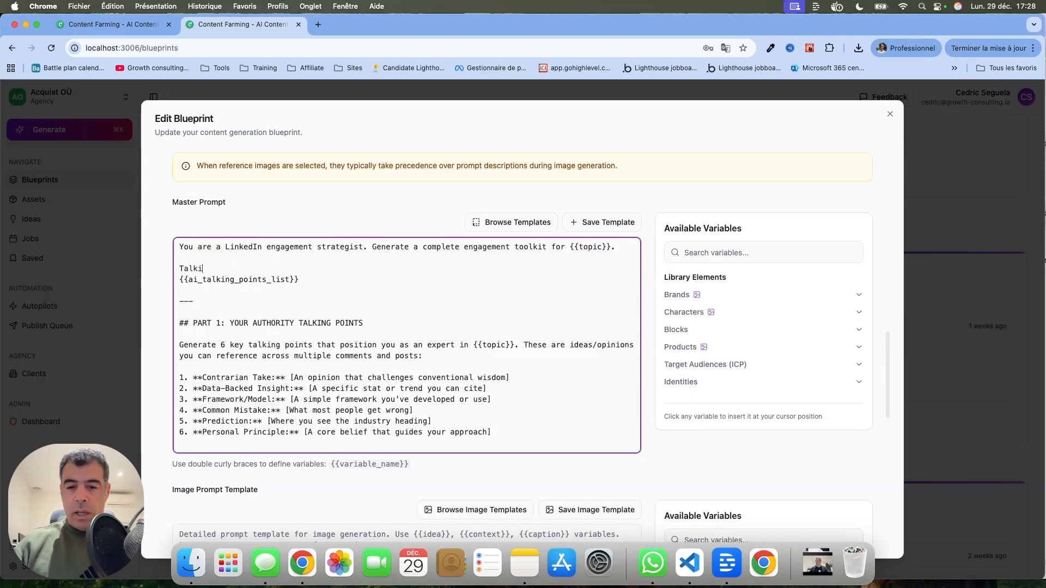
type("Talking points:")
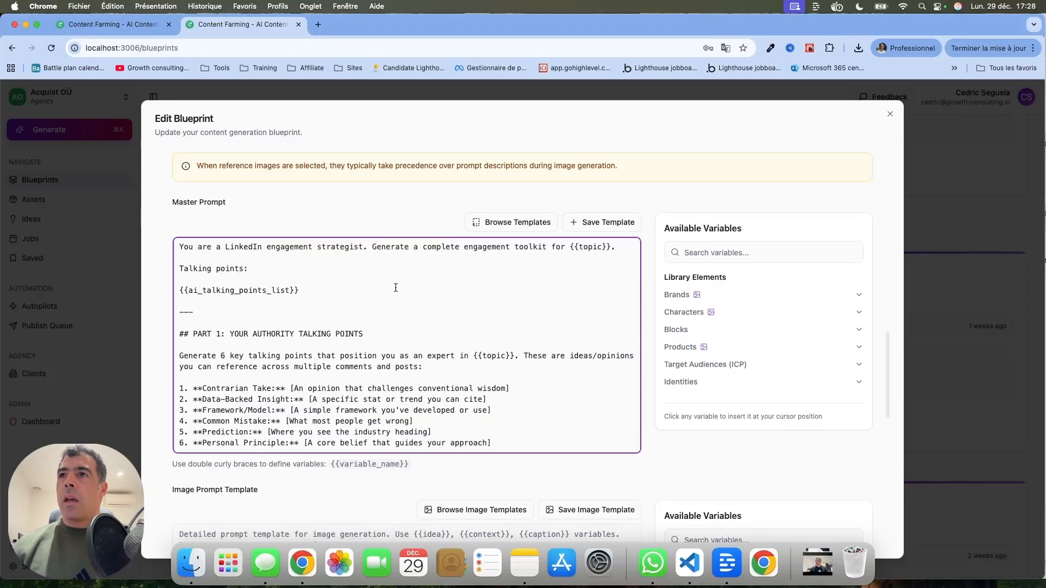
Open the image prompt template library and preview the Infographic Frame template's prompt
scroll(395, 287, "down", 5)
scroll(395, 287, "down", 8)
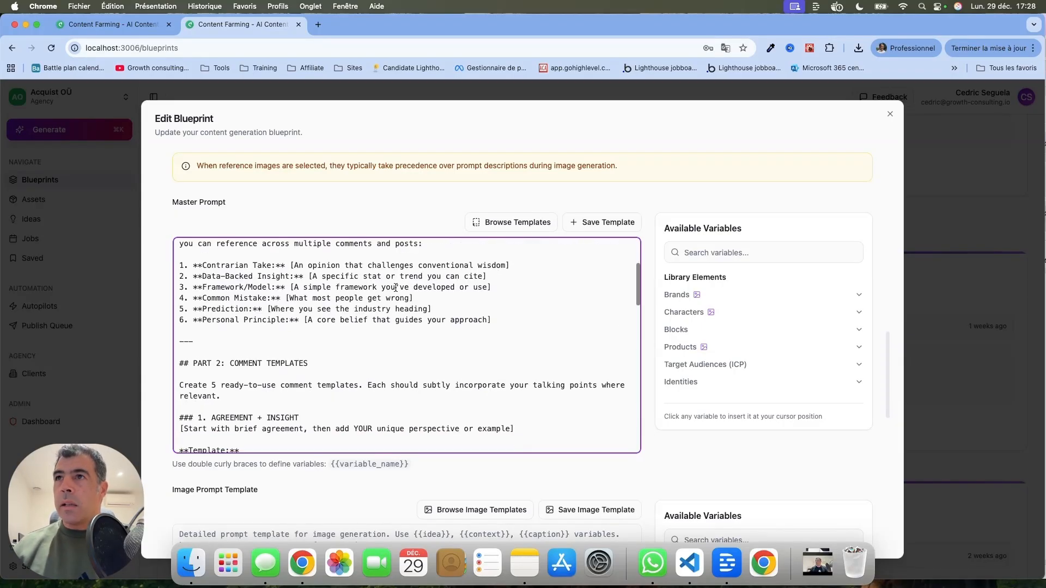
scroll(395, 288, "down", 10)
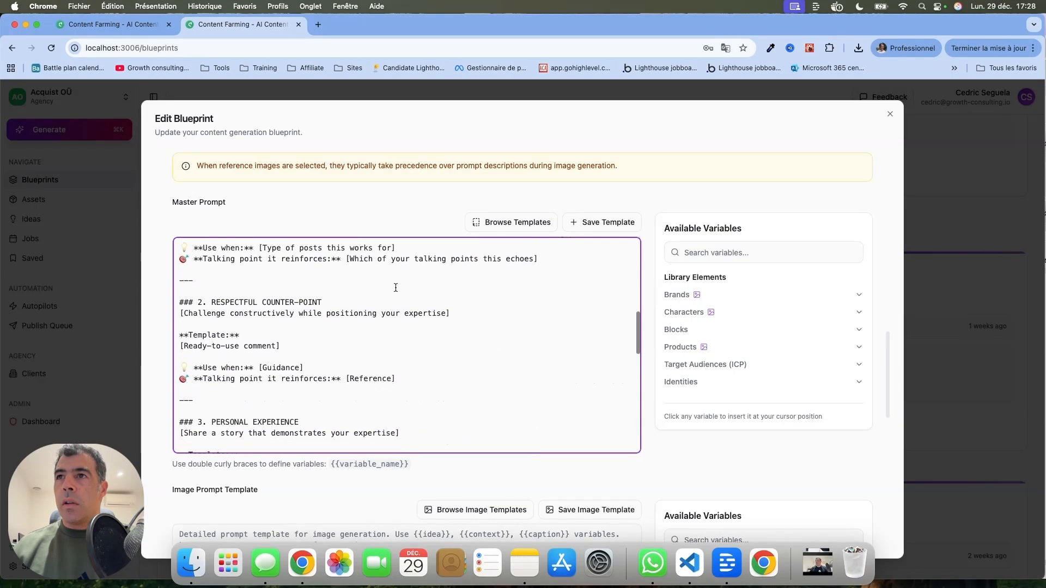
scroll(395, 288, "down", 10)
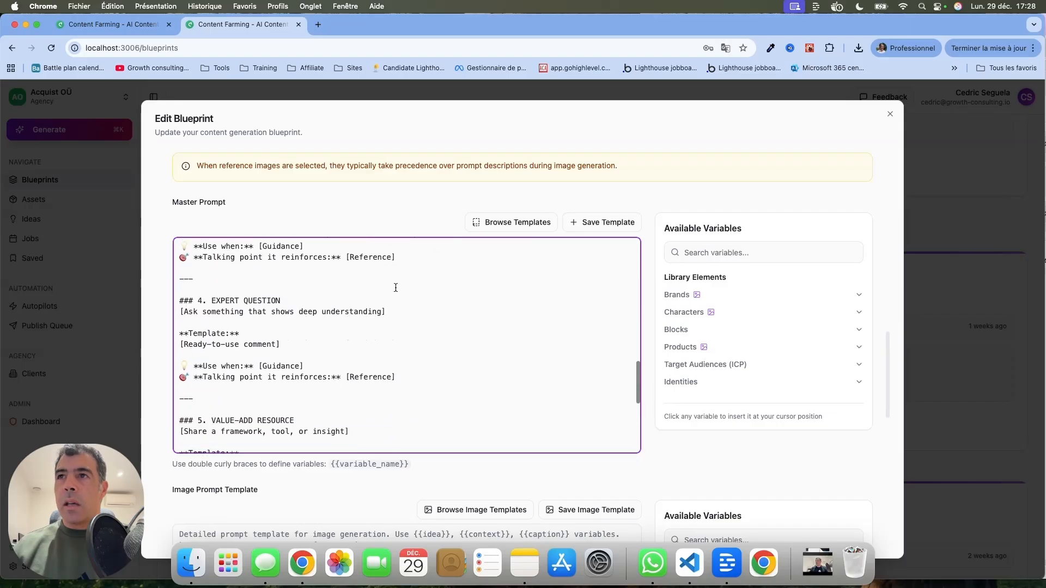
scroll(395, 288, "down", 5)
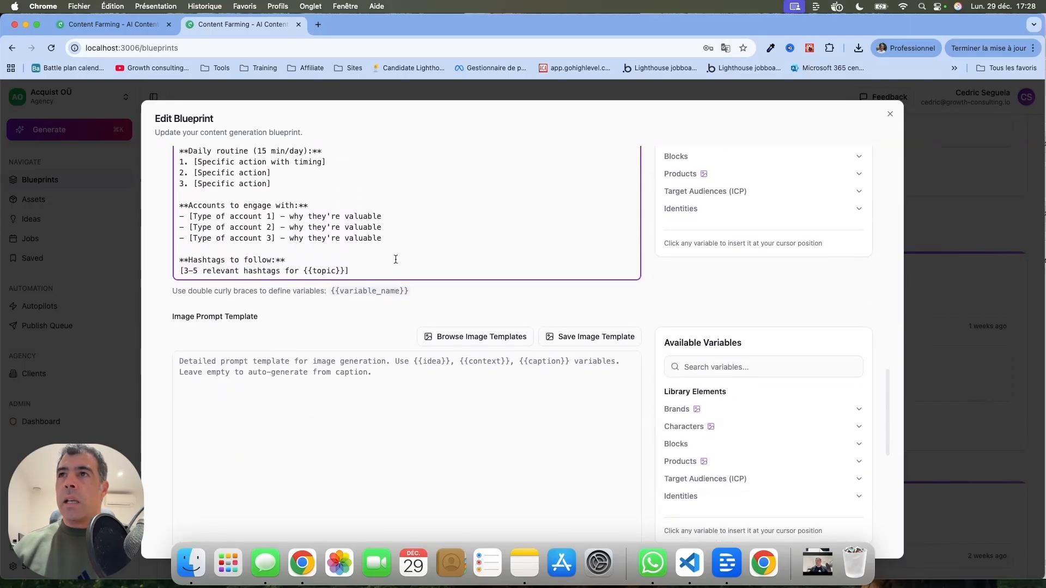
scroll(599, 333, "down", 2)
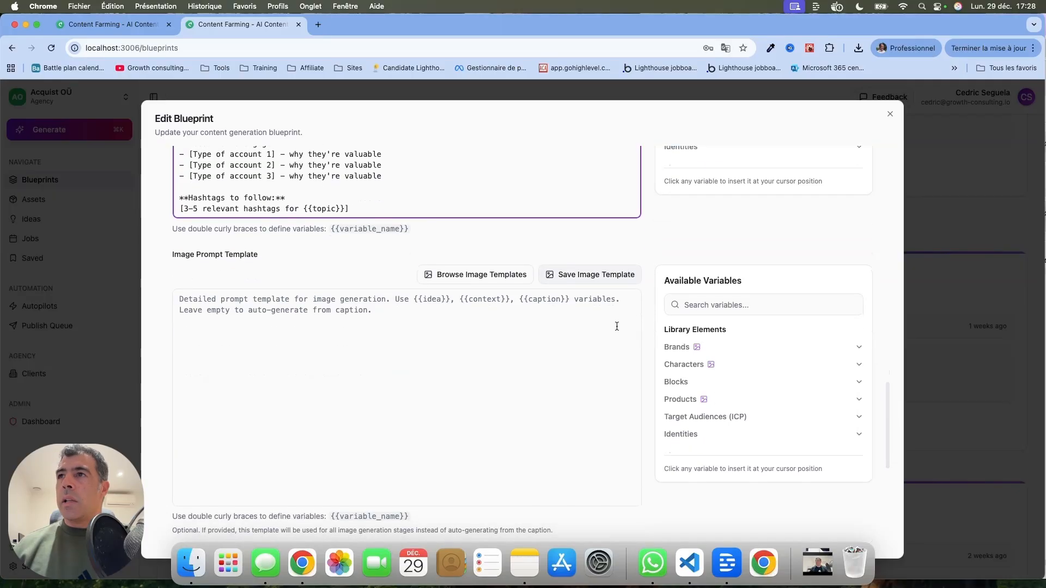
left_click(501, 276)
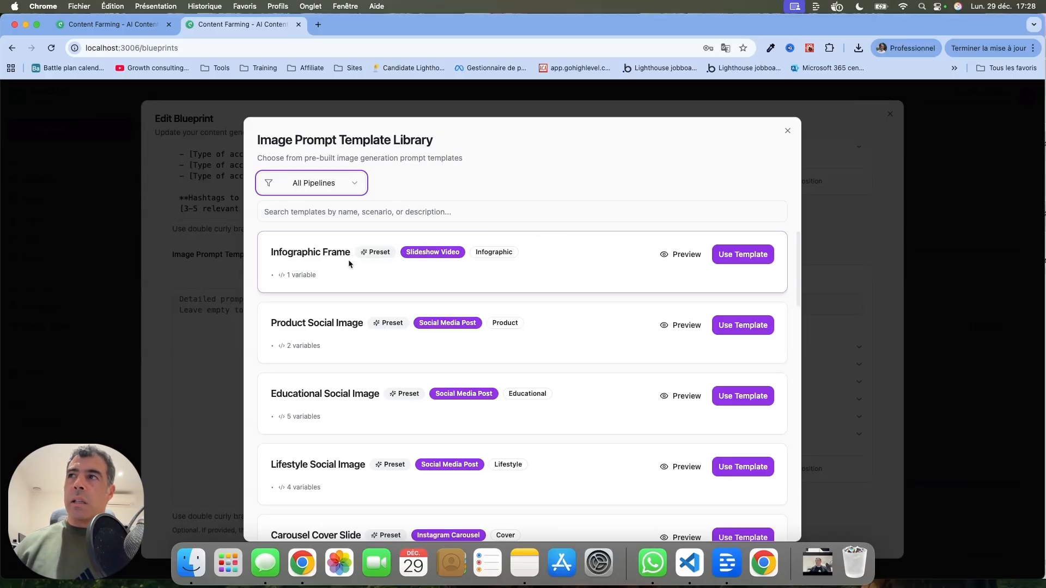
left_click(683, 256)
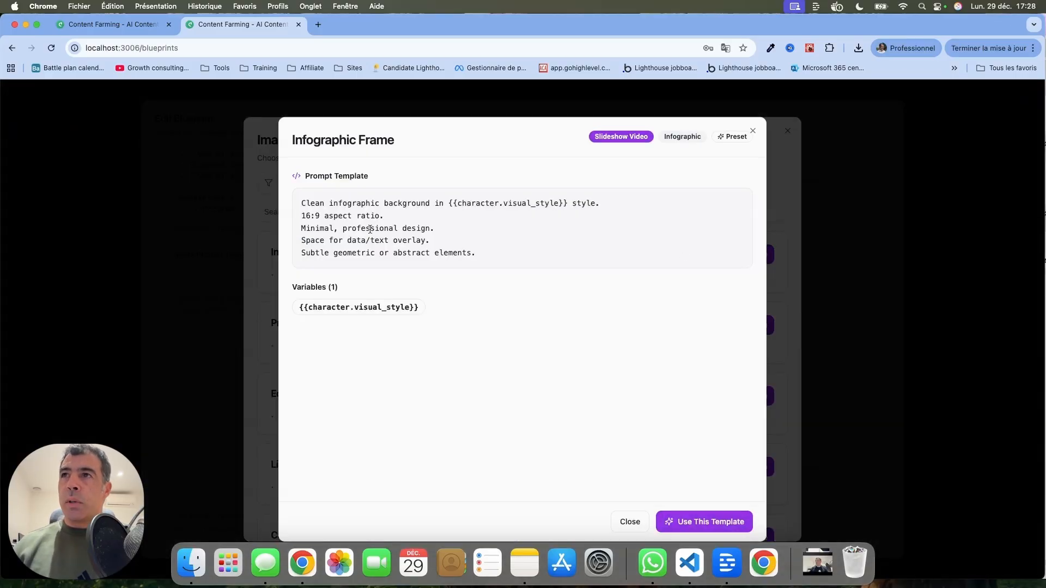
left_click_drag(303, 204, 448, 202)
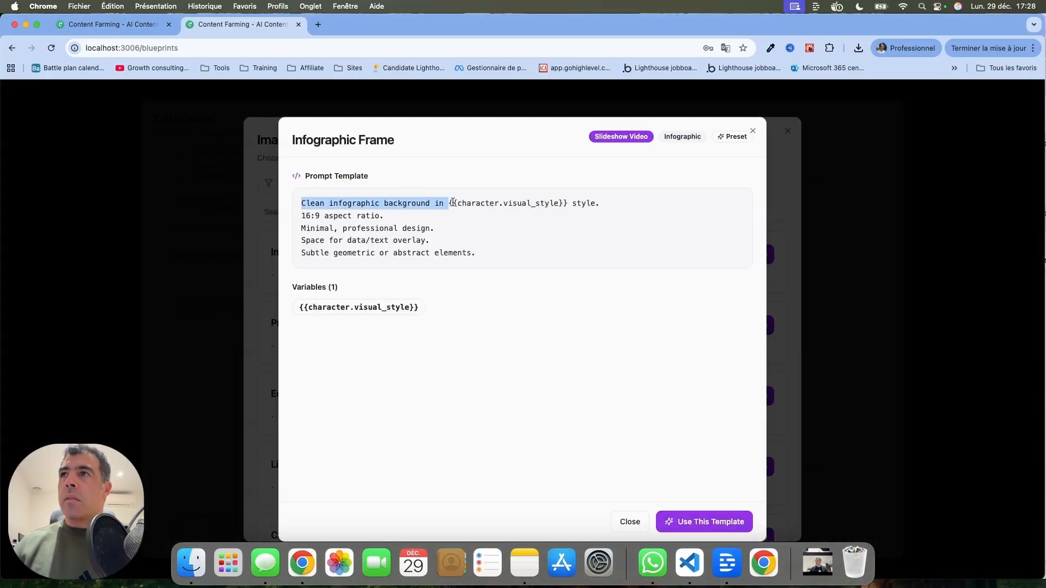
left_click_drag(565, 203, 446, 204)
left_click_drag(381, 216, 278, 216)
left_click(753, 131)
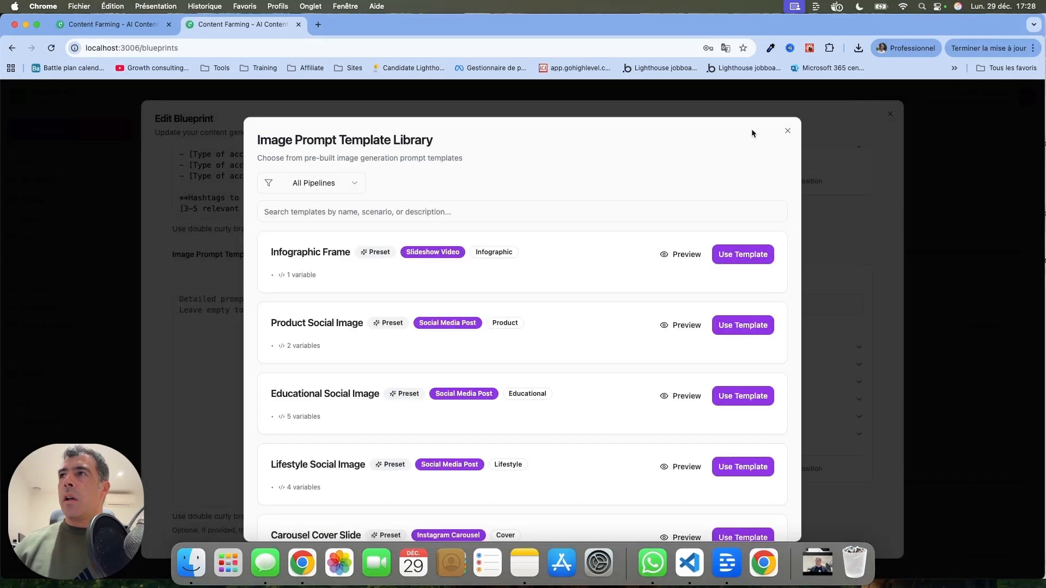
Filter image templates to Social Media Post and apply the Lifestyle Social Image template to the image prompt
scroll(684, 284, "down", 1)
scroll(685, 285, "up", 1)
left_click(327, 183)
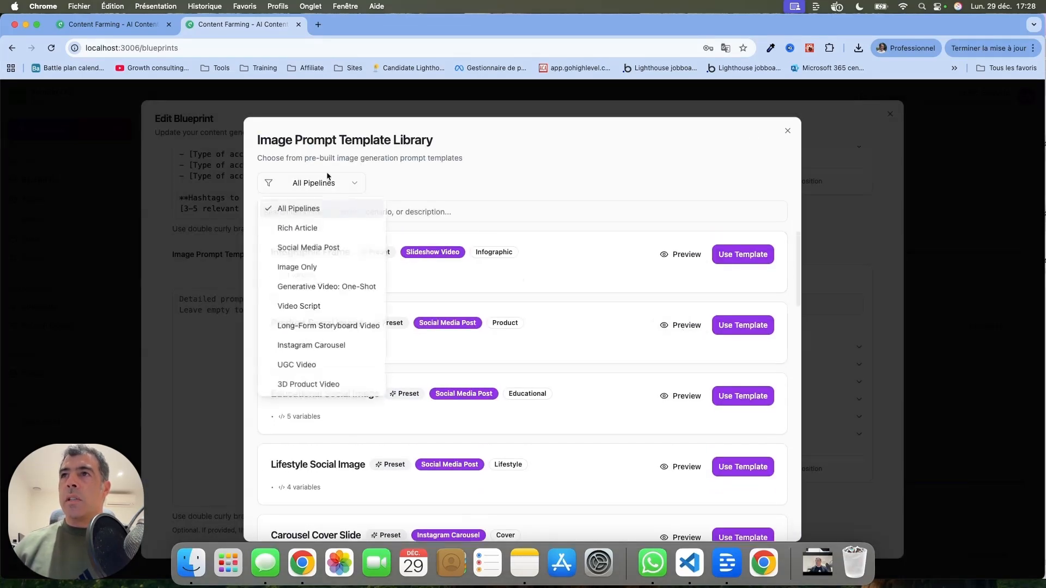
left_click(338, 252)
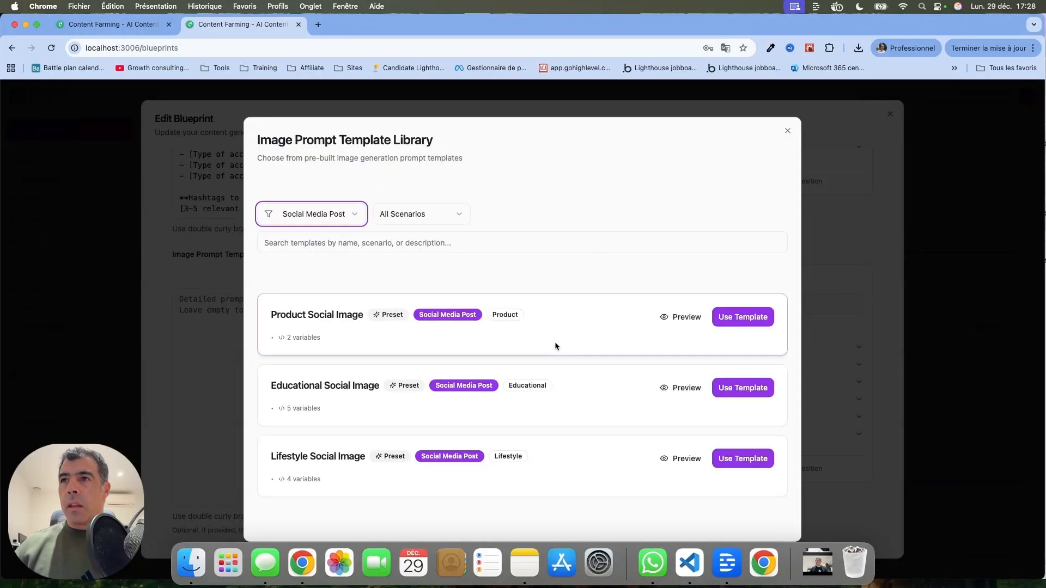
scroll(599, 382, "down", 2)
left_click(681, 354)
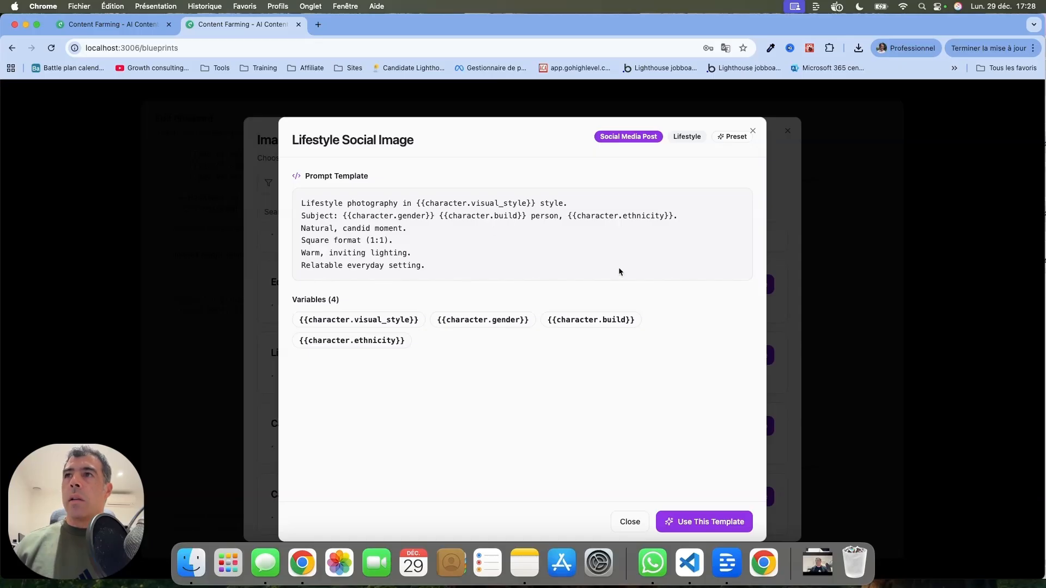
left_click(689, 520)
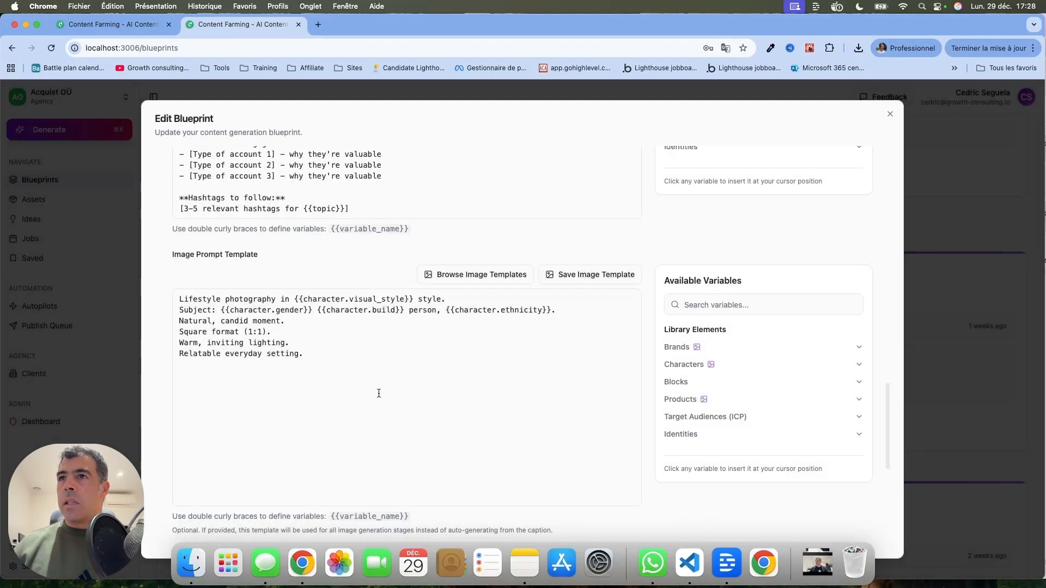
Remove the Square format line and the Subject line from the image prompt template
left_click_drag(308, 334, 172, 334)
key("BackSpace")
key("BackSpace")
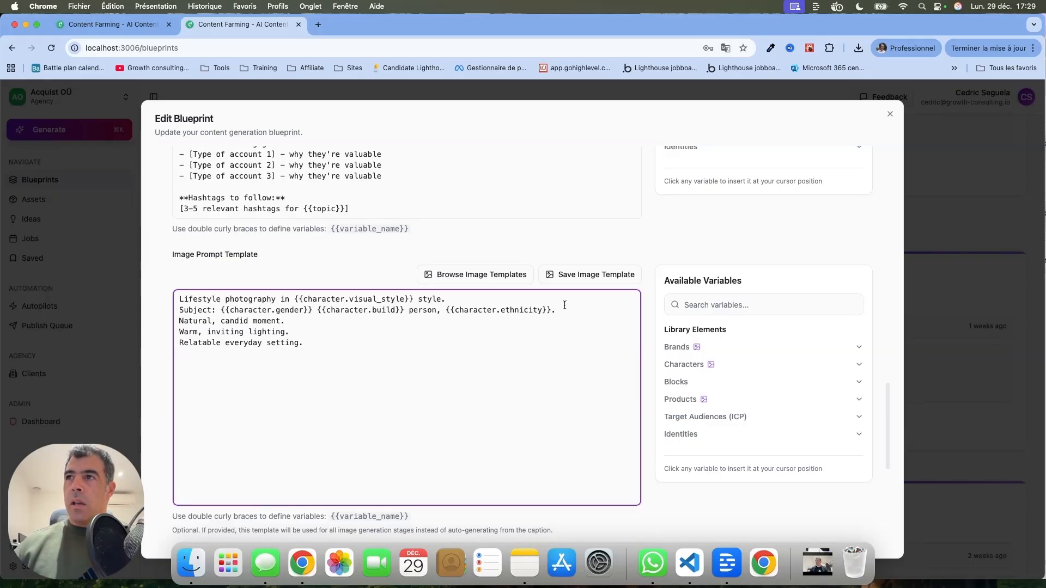
left_click_drag(562, 311, 161, 310)
key("BackSpace")
key("BackSpace")
left_click(298, 309)
scroll(398, 338, "down", 1)
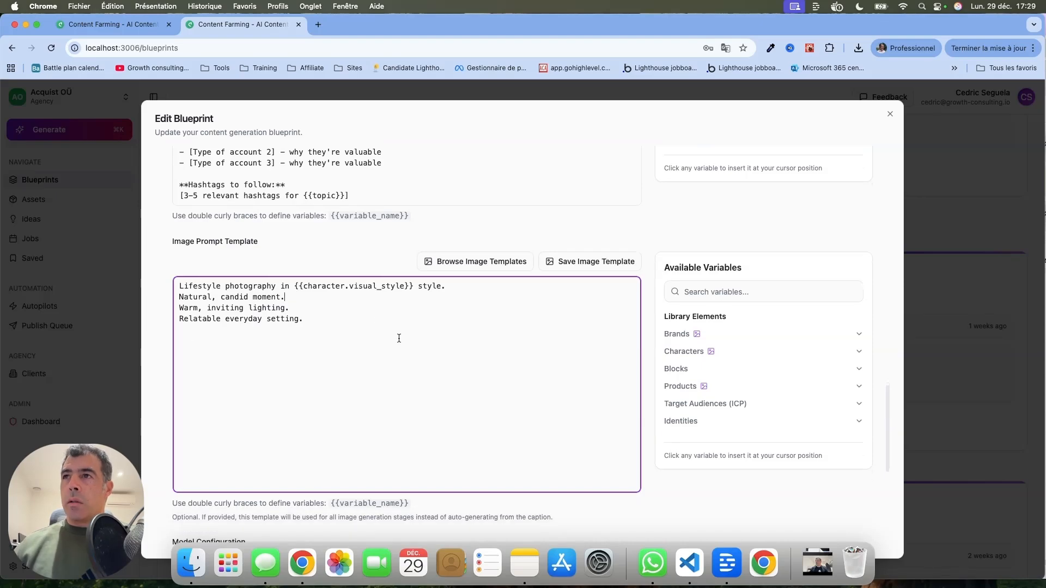
left_click_drag(416, 277, 299, 275)
scroll(511, 354, "down", 10)
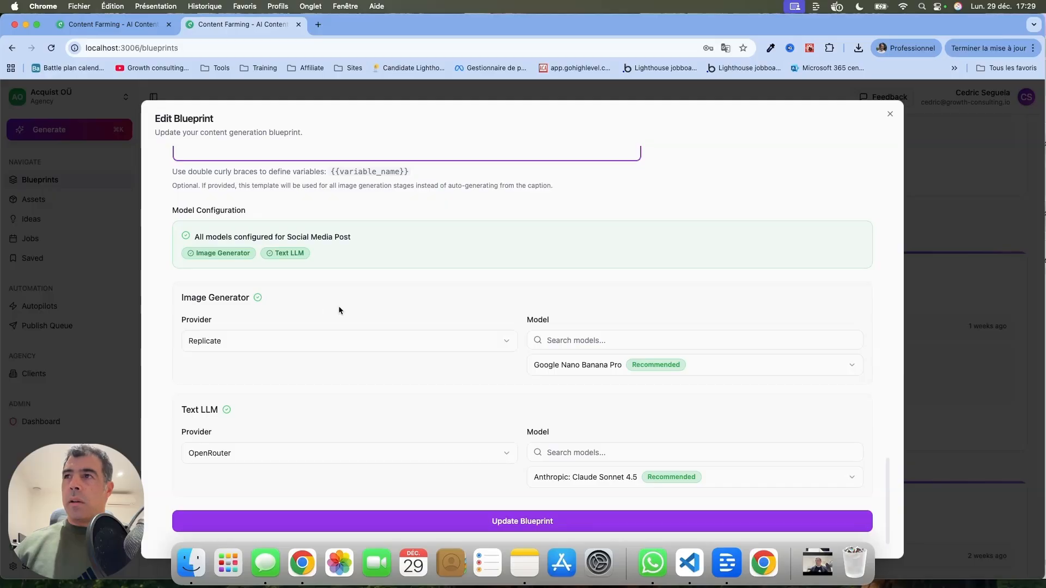
Check the image generator and text LLM model choices, then save the blueprint update
left_click(591, 370)
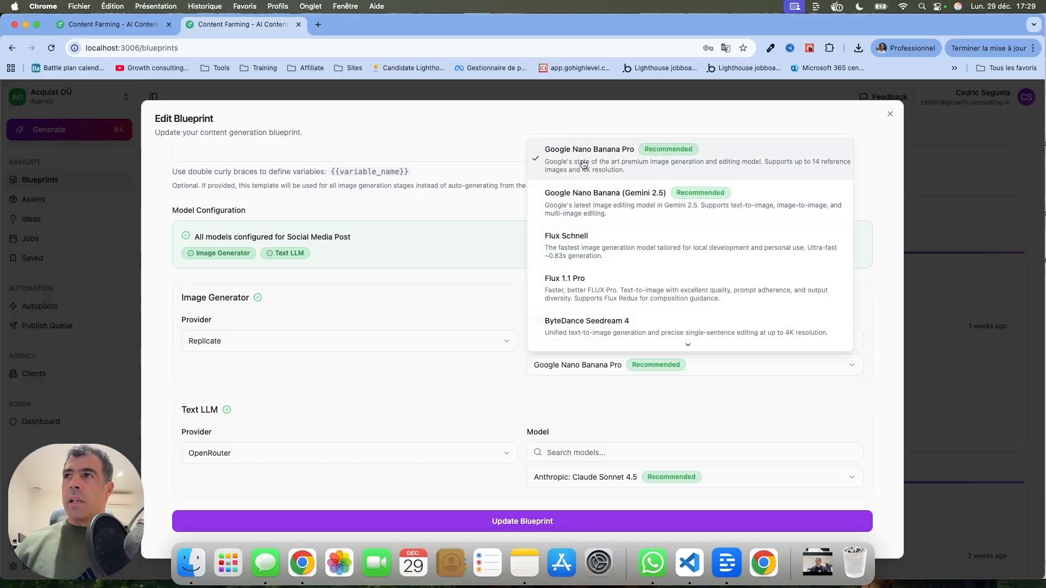
left_click(502, 412)
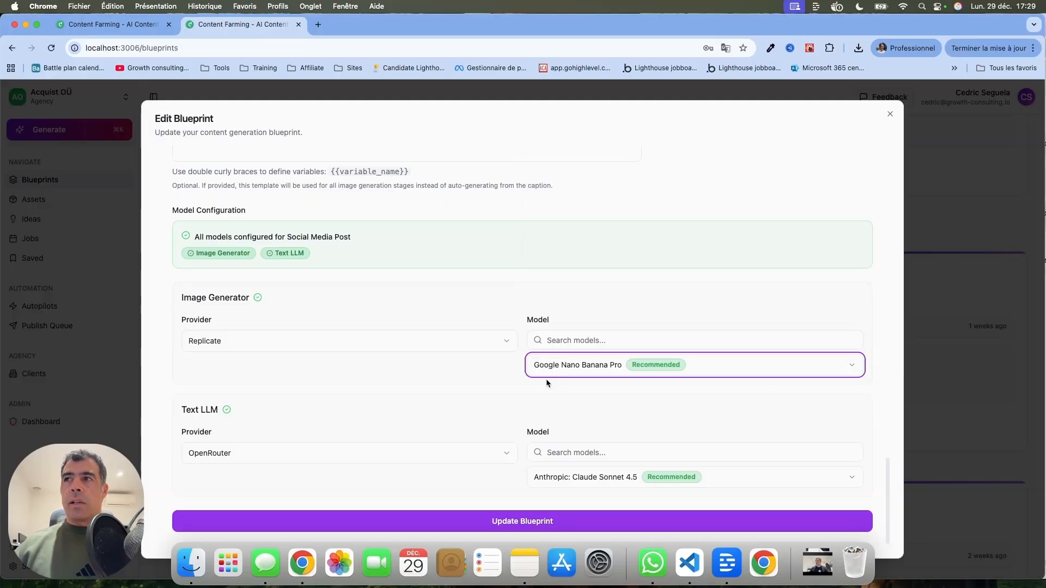
left_click(593, 479)
left_click(611, 270)
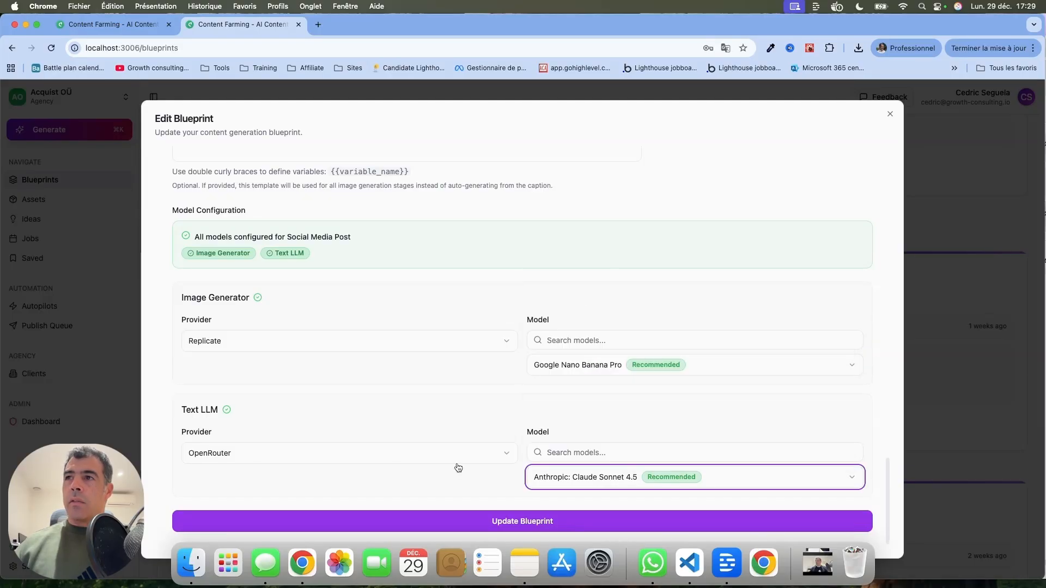
left_click(443, 524)
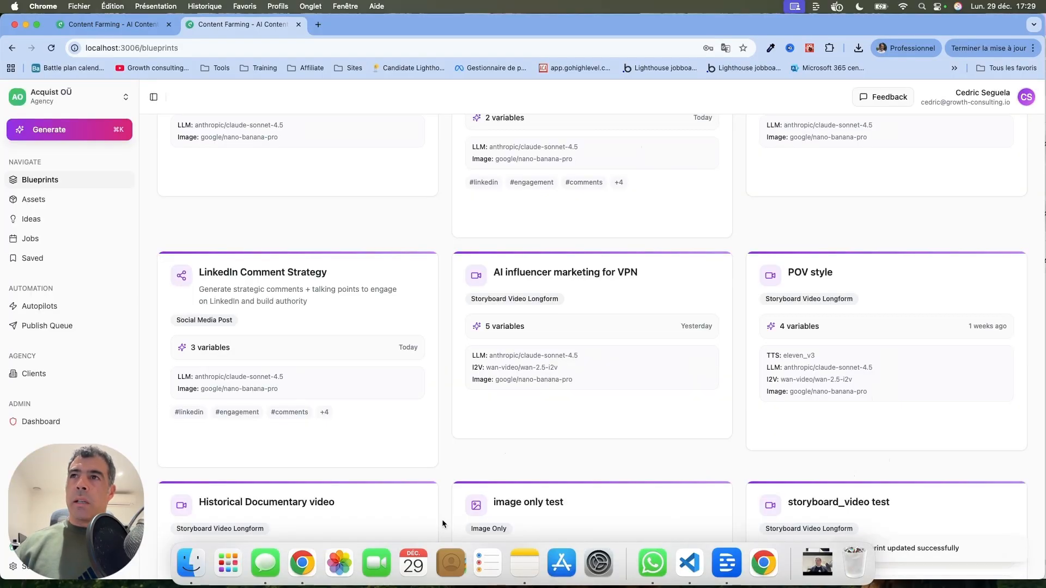
Start a new generation from the LinkedIn Comment Strategy blueprint
left_click(238, 449)
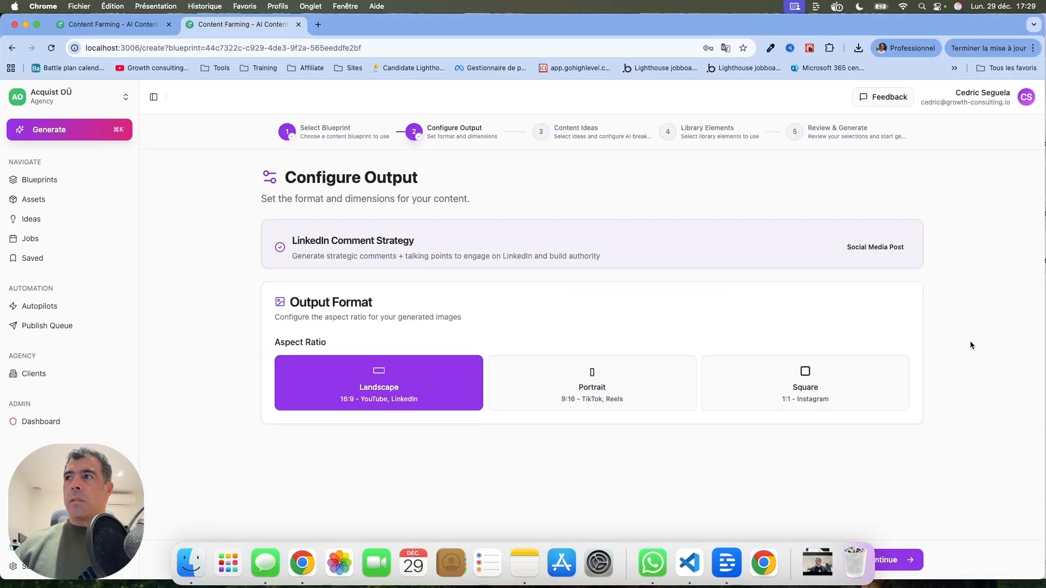
Continue with the Landscape output format and select the first five ideas from the Idea Bank
left_click(912, 558)
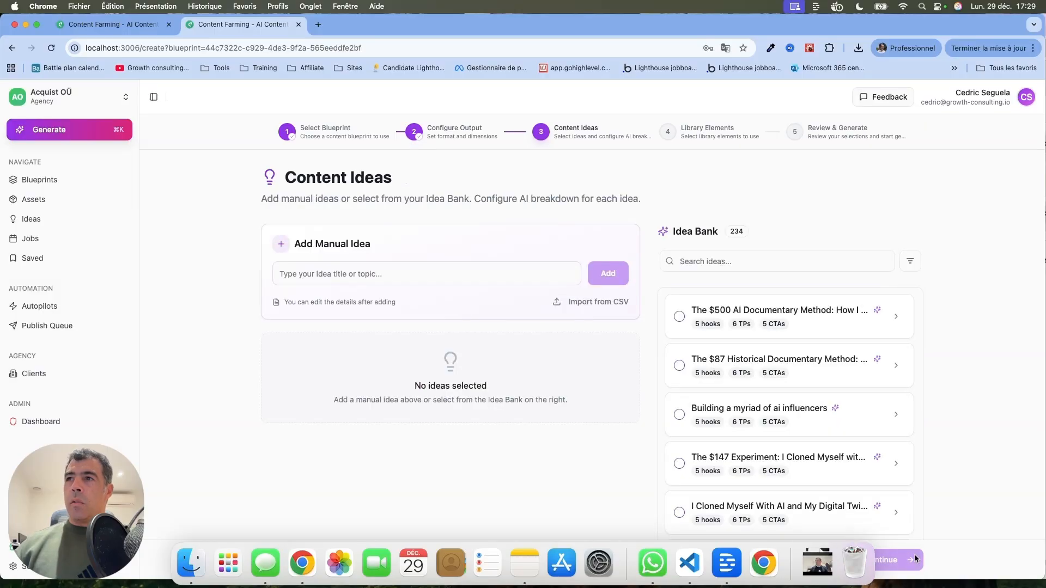
left_click(909, 261)
left_click(910, 261)
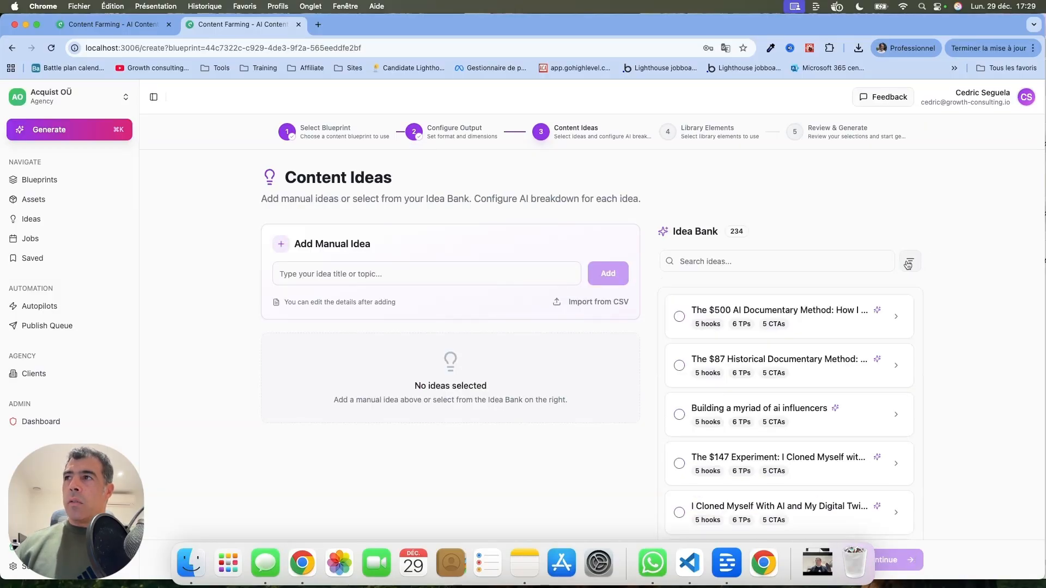
left_click(679, 317)
left_click(679, 316)
left_click(679, 316)
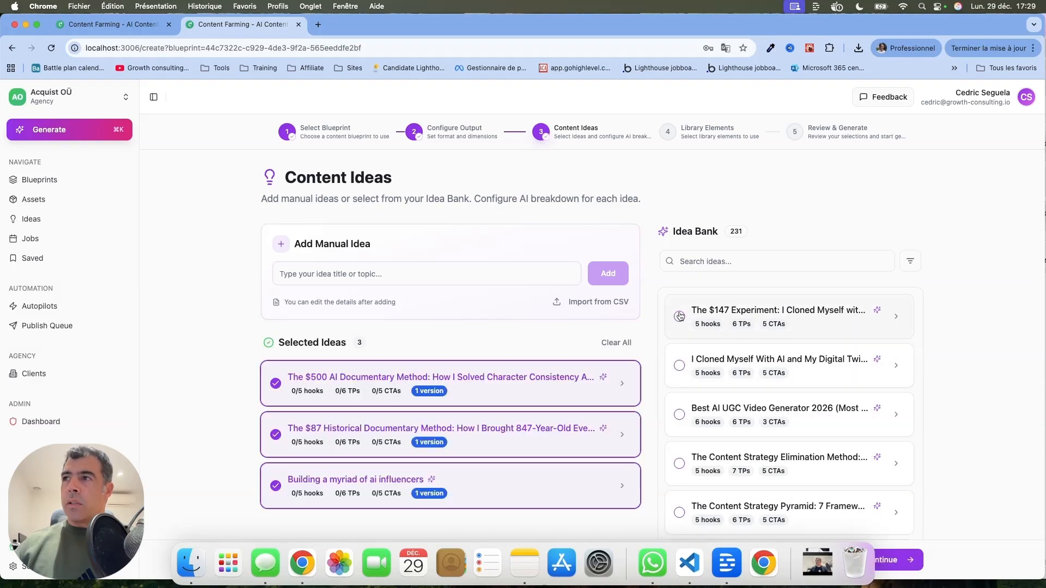
left_click(679, 317)
left_click(680, 316)
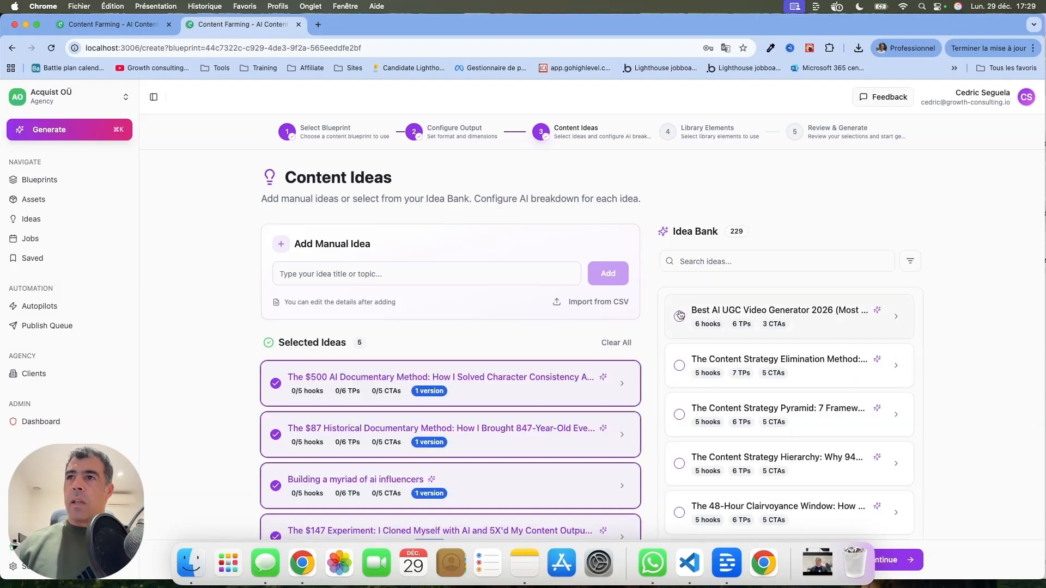
Expand the $500 AI Documentary Method idea and select its first hook and first three talking points
scroll(647, 375, "down", 5)
left_click(622, 204)
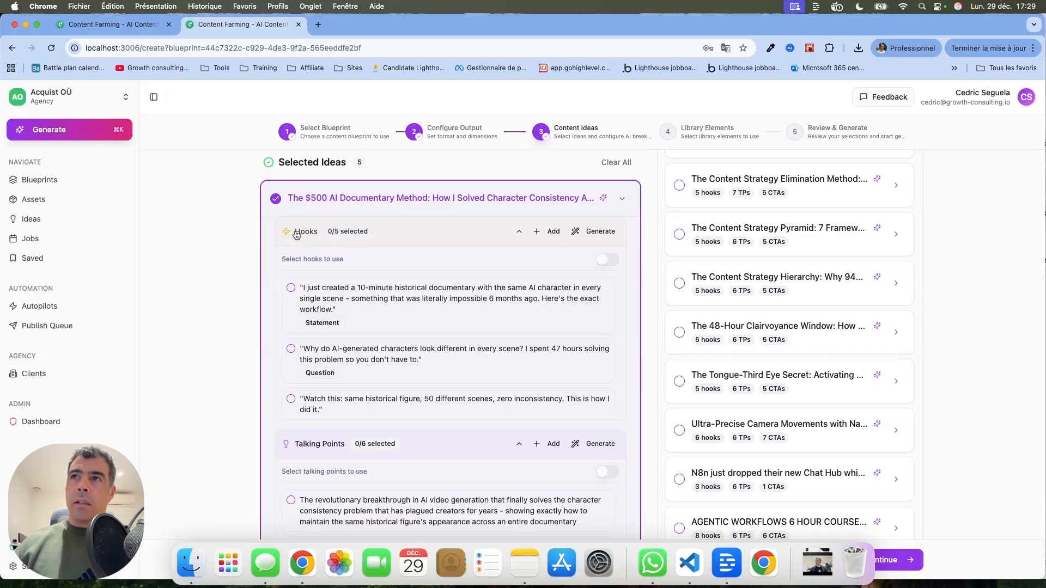
left_click(291, 288)
scroll(429, 350, "down", 10)
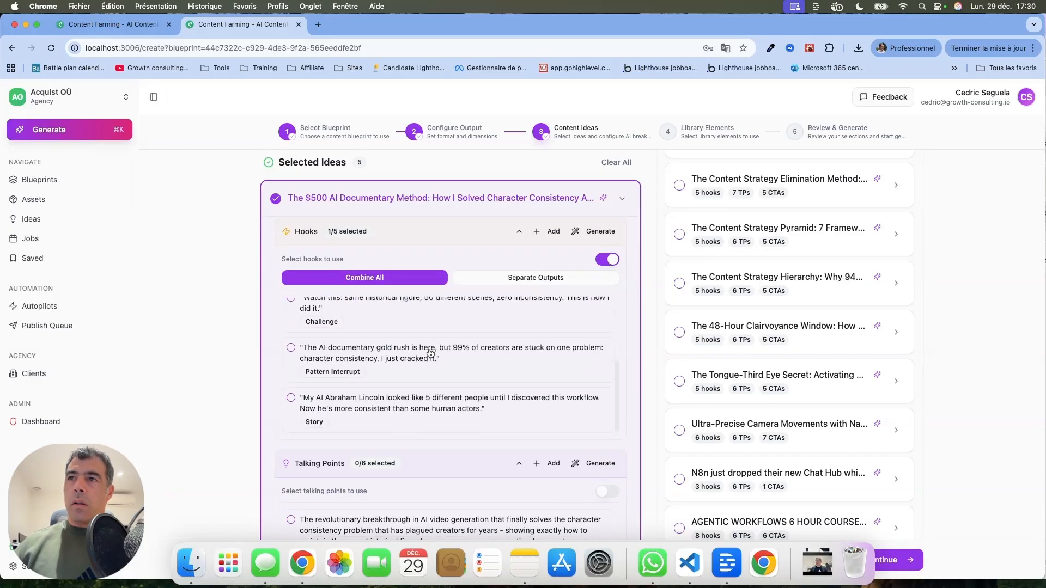
scroll(315, 265, "up", 2)
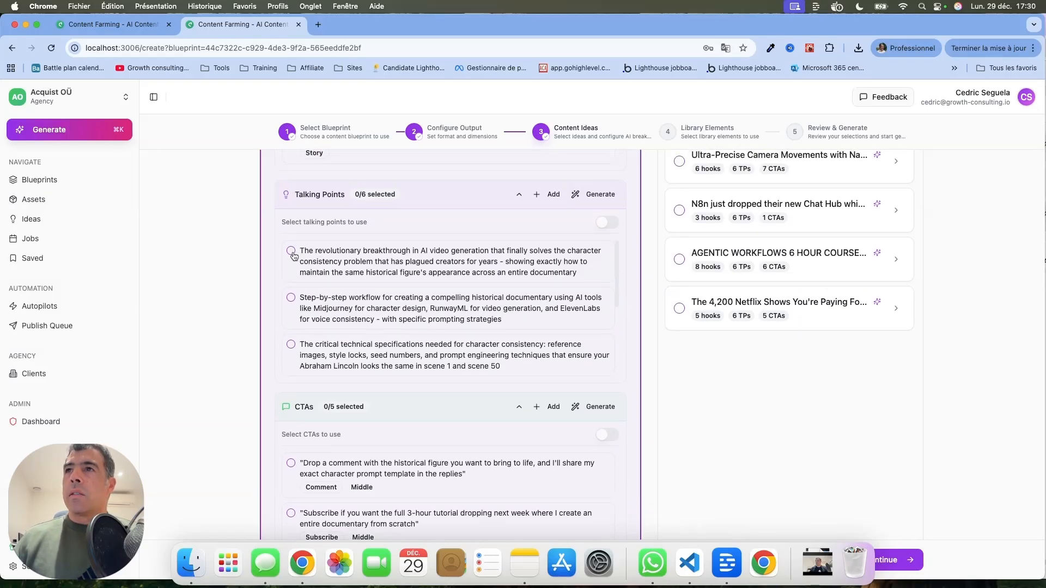
left_click(292, 251)
left_click(291, 317)
left_click(290, 365)
scroll(291, 367, "down", 3)
scroll(292, 367, "down", 10)
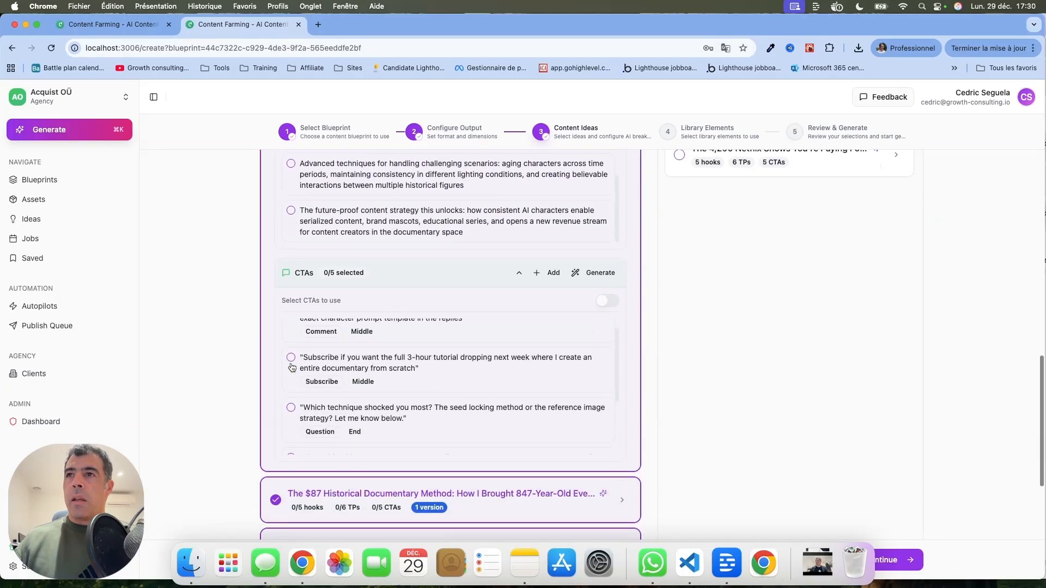
scroll(528, 303, "down", 3)
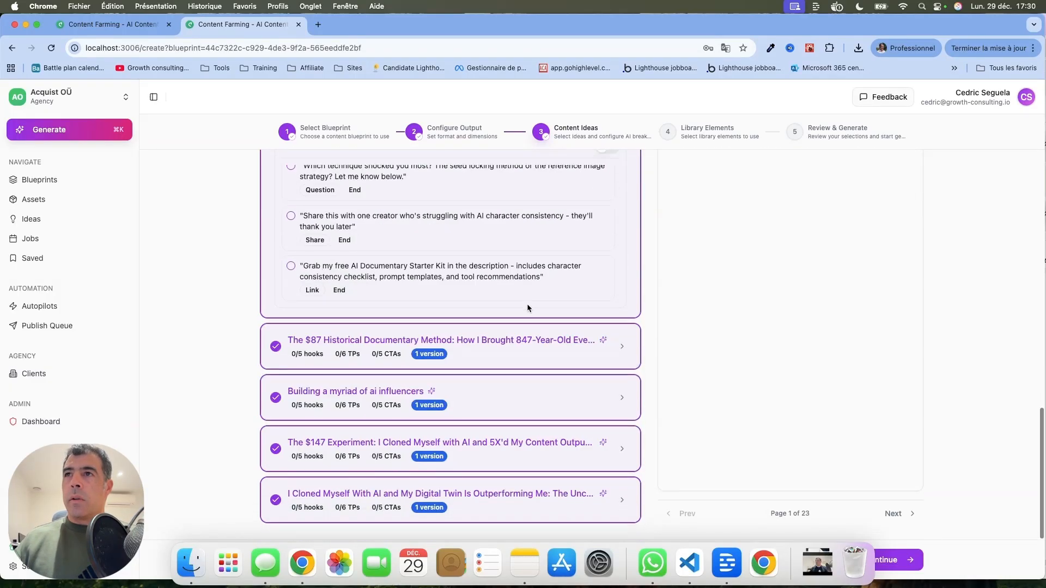
Expand the $87 Historical Documentary Method idea and select its first hook and first three talking points
left_click(622, 346)
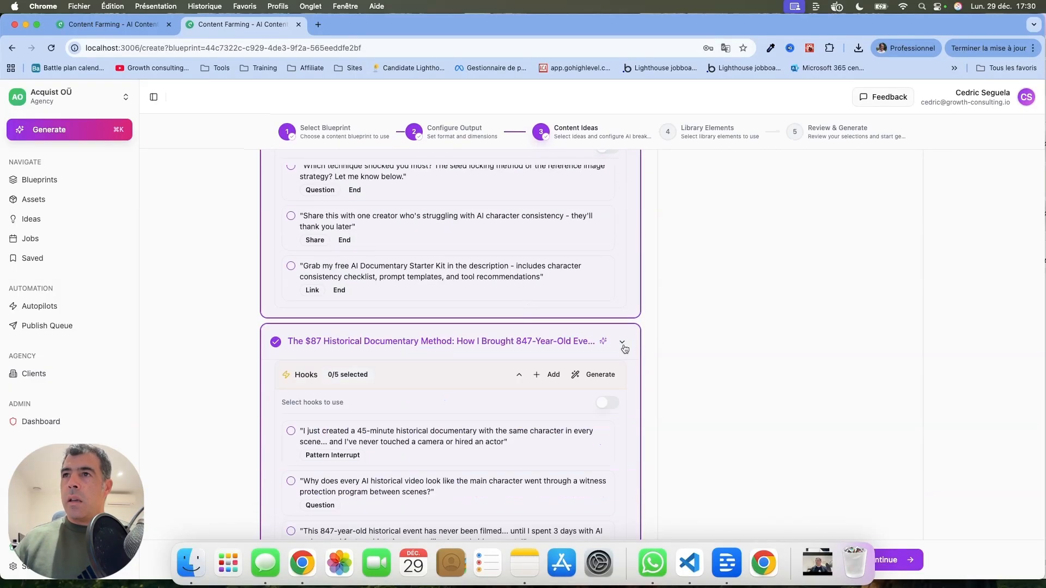
scroll(623, 345, "down", 3)
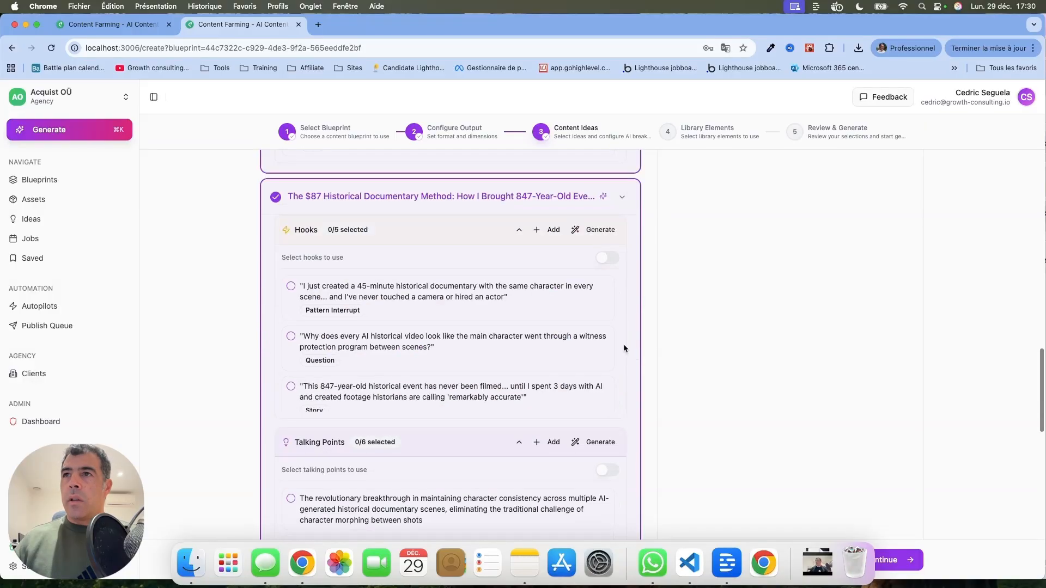
left_click(291, 286)
scroll(271, 357, "down", 5)
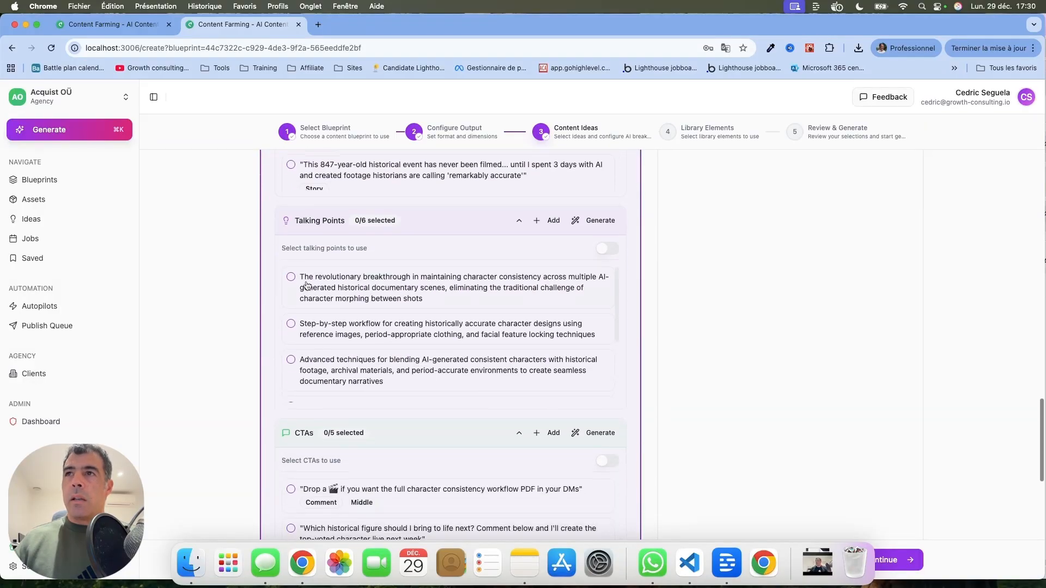
left_click(303, 284)
left_click(289, 358)
left_click(289, 382)
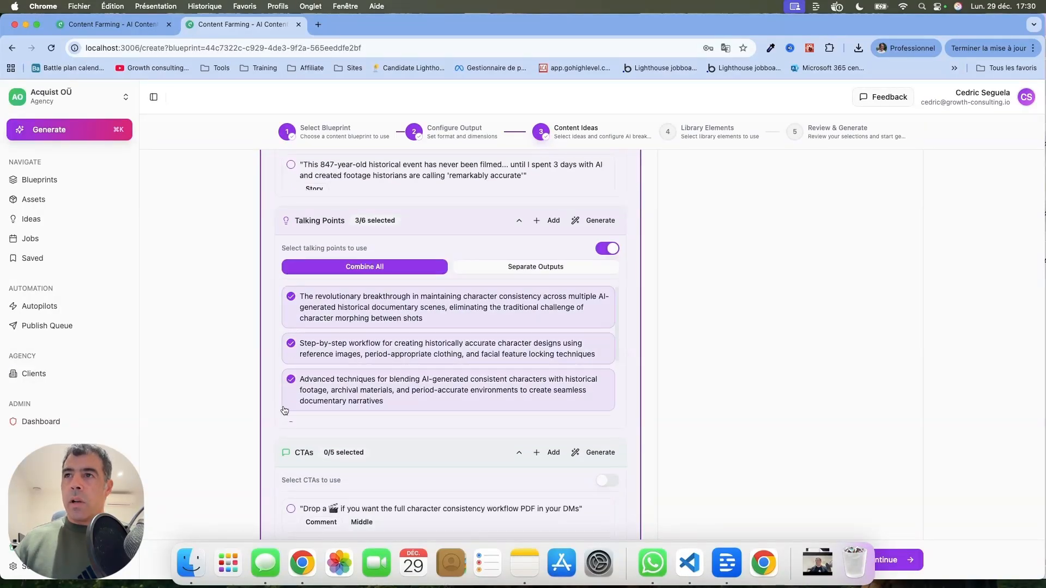
scroll(286, 403, "down", 8)
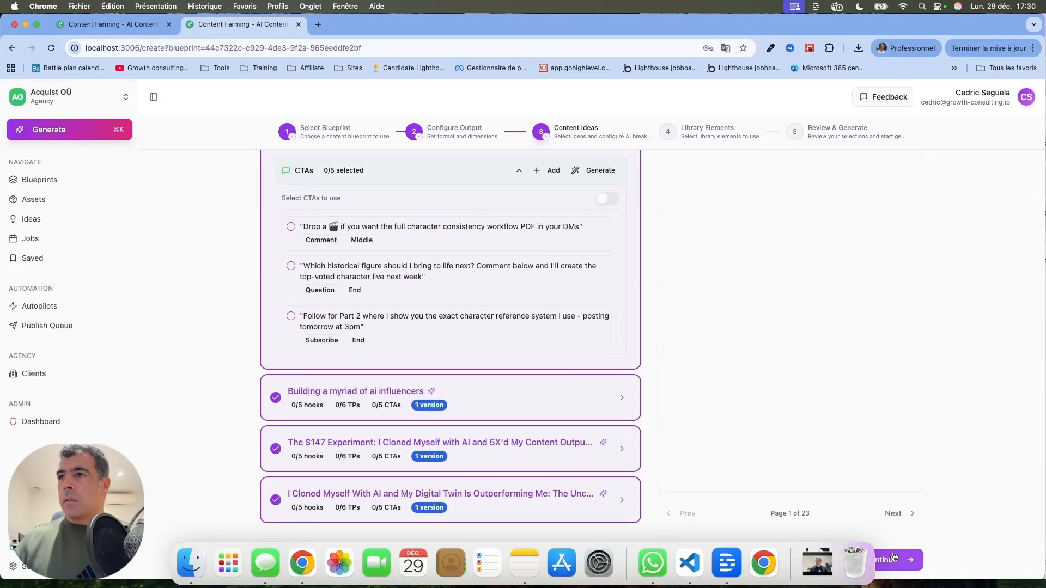
Continue to library elements and select the Everyday Sarah, Skeptic Mike and Expert David characters as separate outputs
left_click(912, 566)
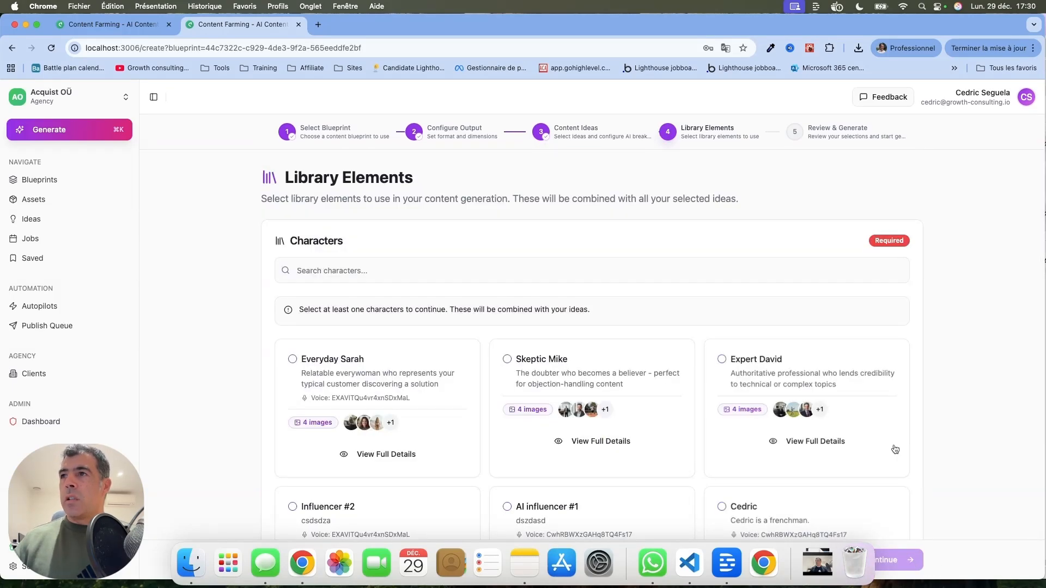
scroll(893, 407, "down", 4)
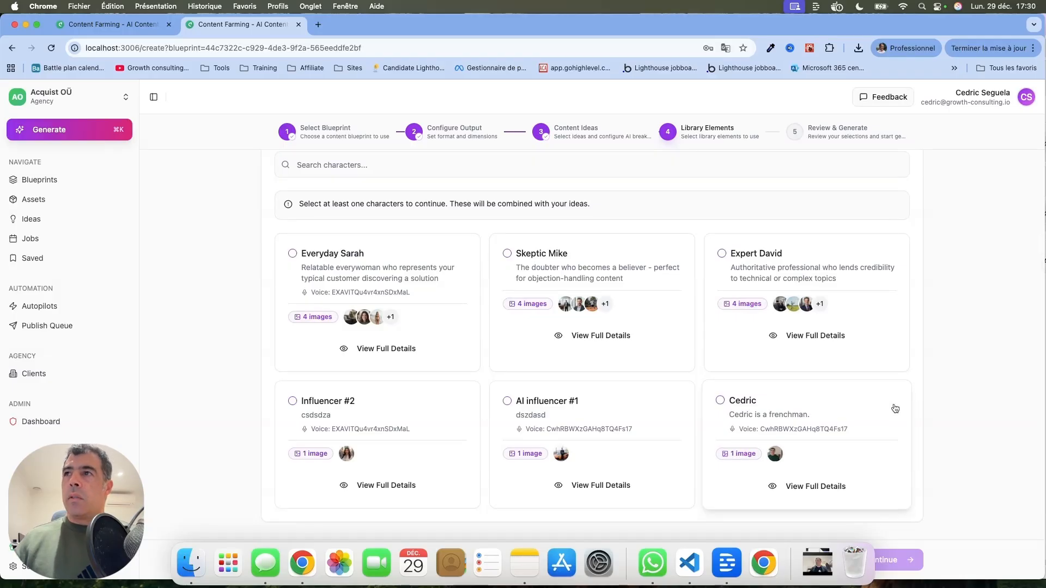
left_click(292, 254)
left_click(512, 276)
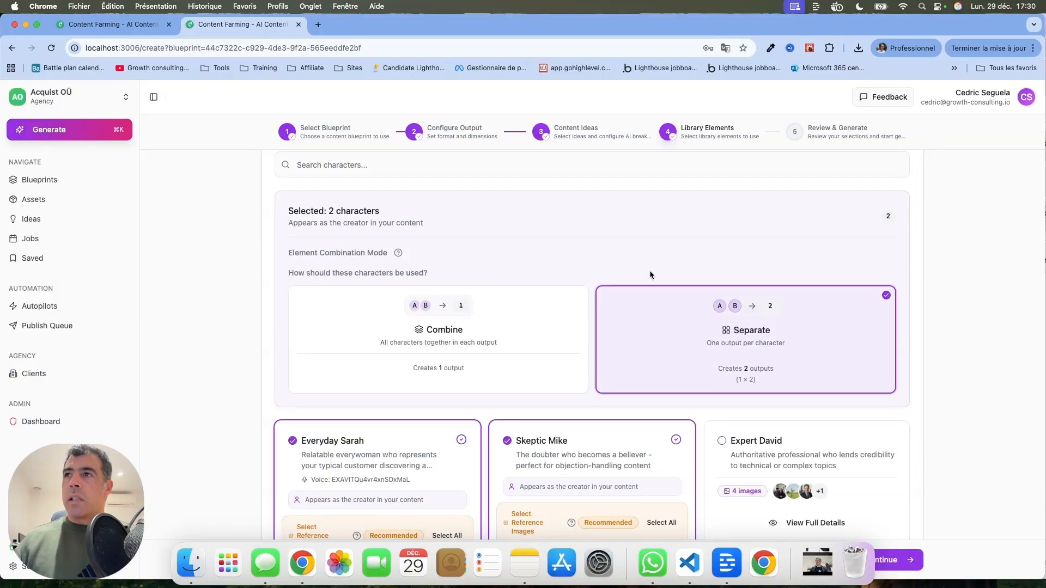
left_click(721, 440)
scroll(654, 419, "down", 5)
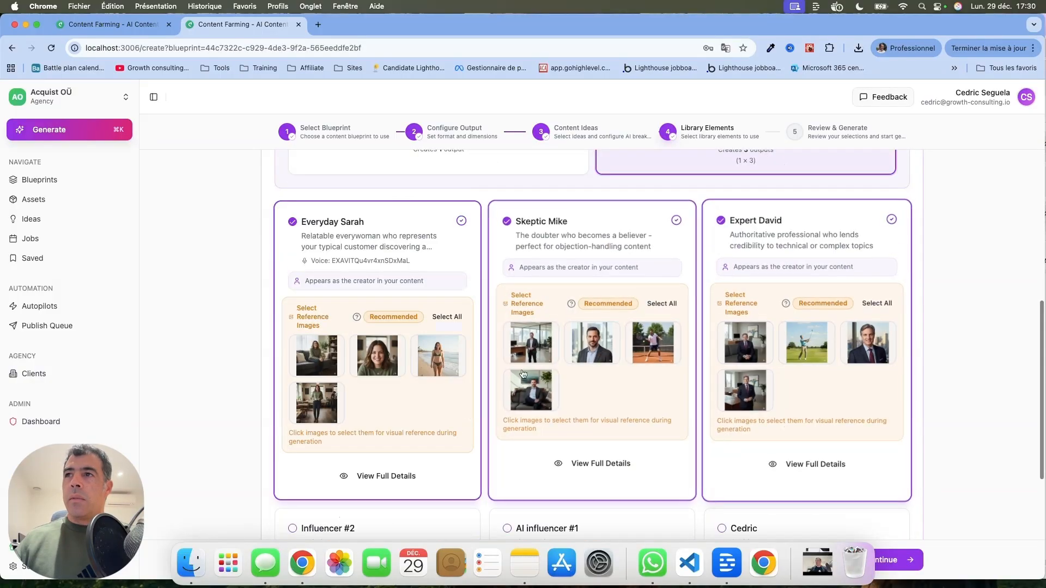
Pick one reference image per character: Sarah's first photo, Mike's fourth photo and David's first photo
left_click(313, 357)
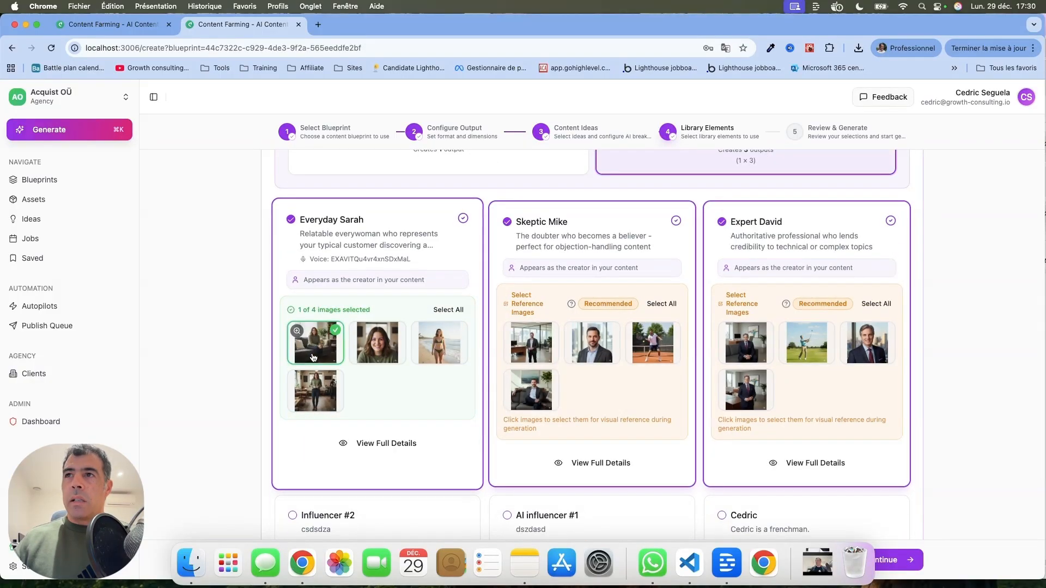
left_click(526, 344)
left_click(526, 344)
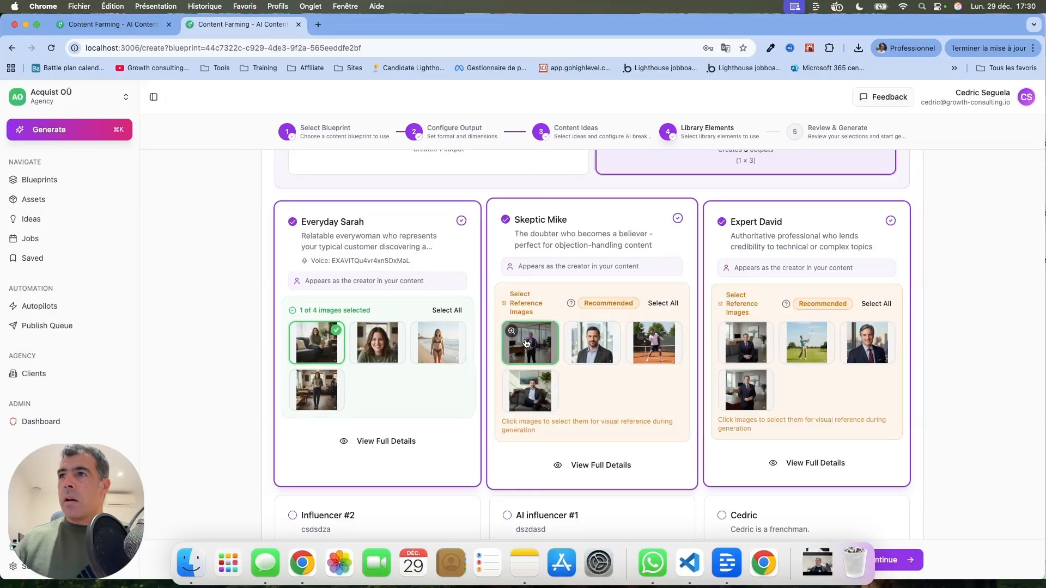
left_click(528, 389)
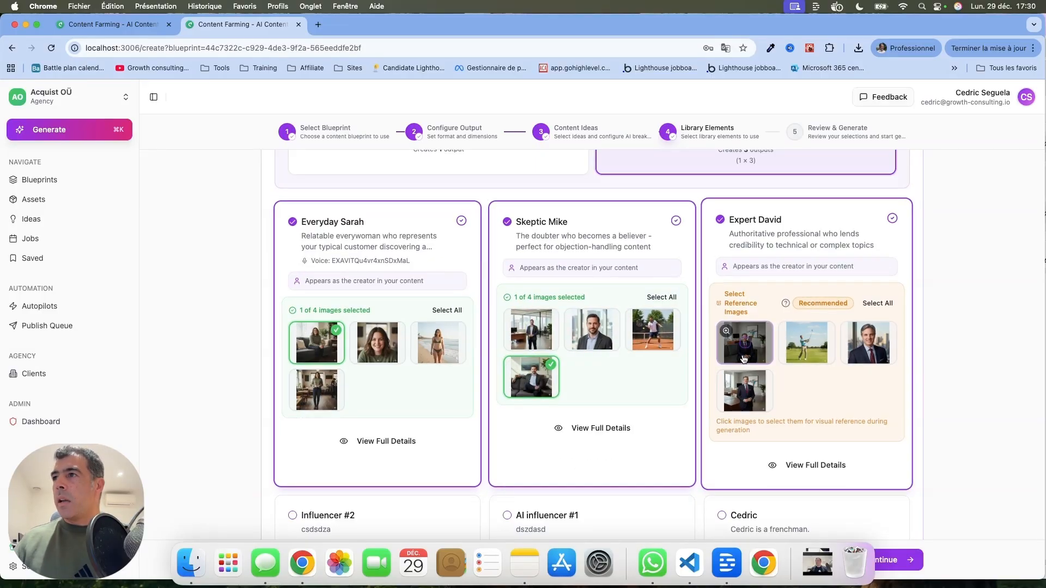
left_click(744, 357)
scroll(823, 430, "down", 3)
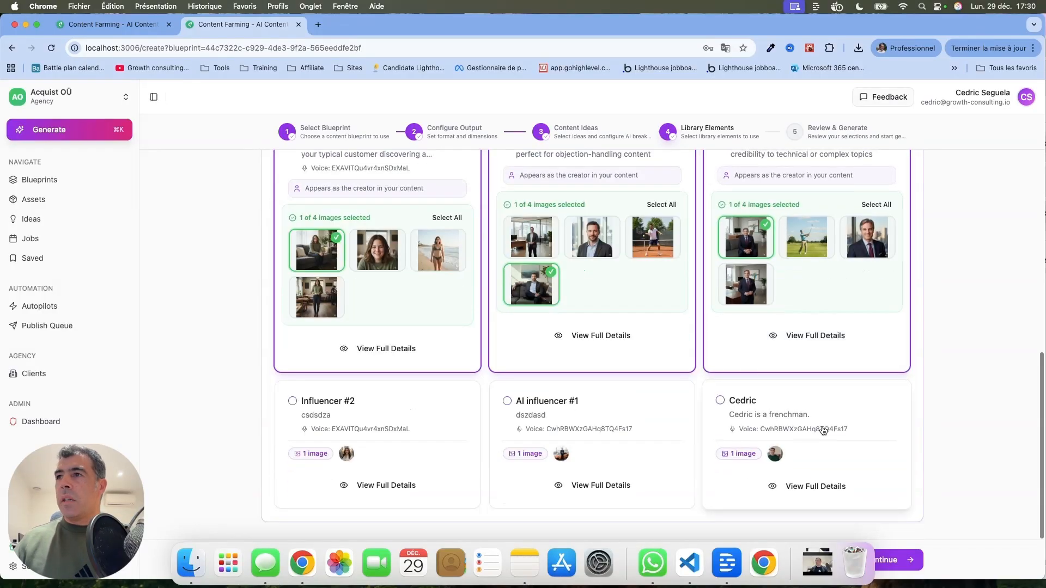
scroll(963, 369, "up", 6)
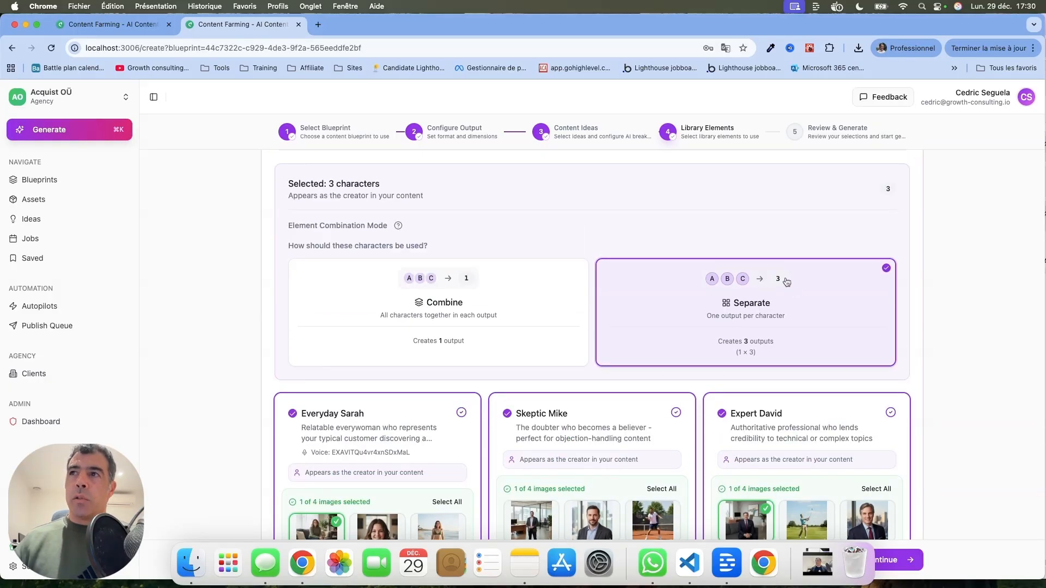
Continue to Review & Generate and read through the blueprint, AI models and master prompt summary
left_click(915, 555)
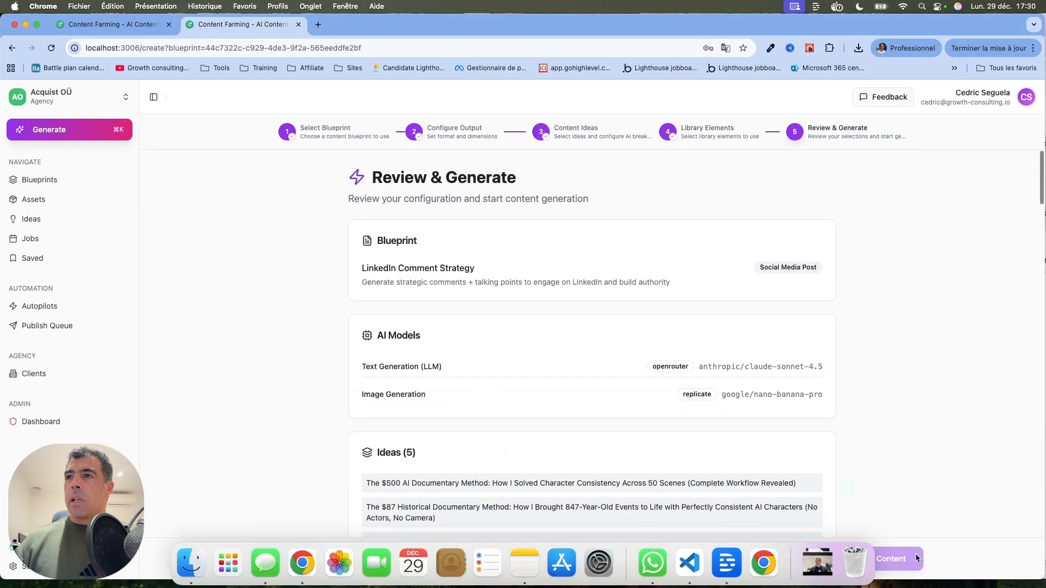
scroll(871, 364, "down", 5)
scroll(870, 365, "down", 10)
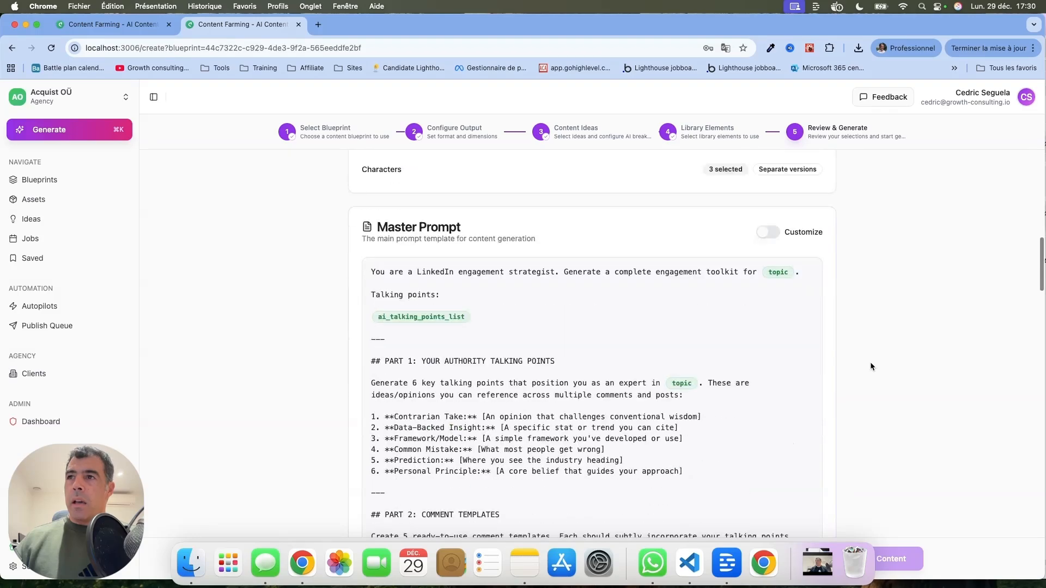
scroll(870, 366, "up", 2)
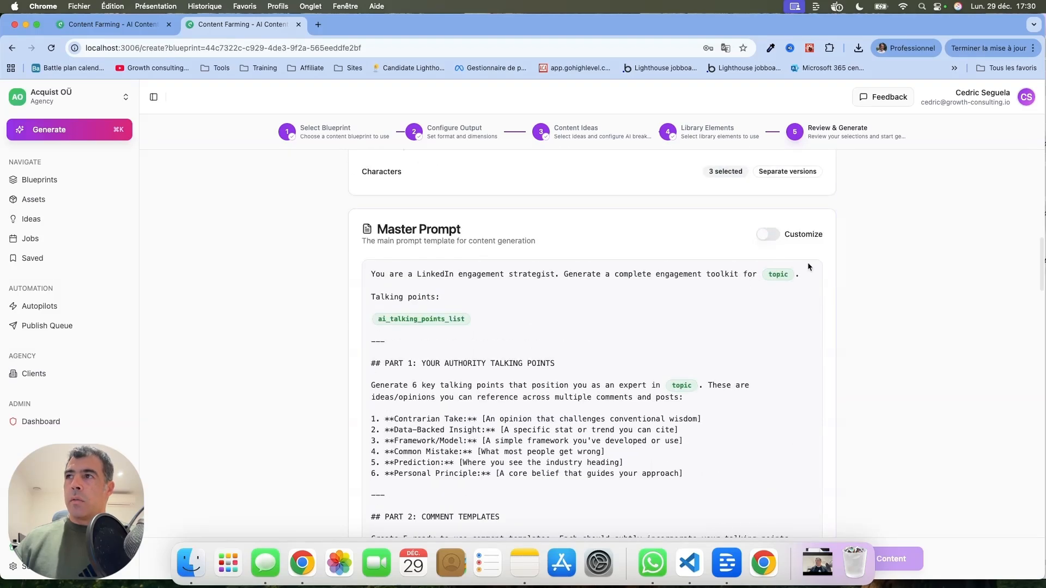
scroll(787, 329, "down", 4)
scroll(788, 329, "down", 20)
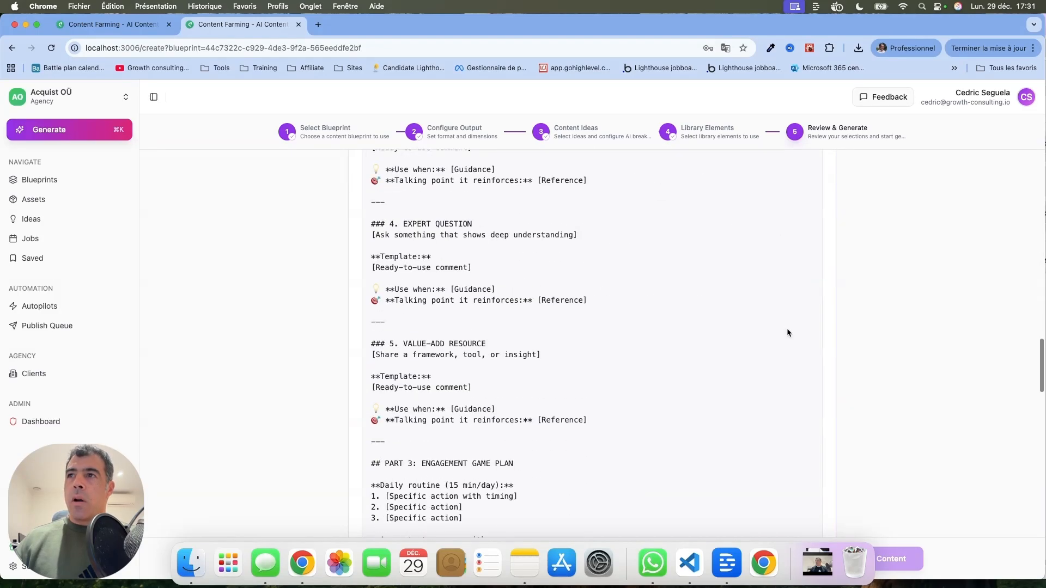
Open the variable resolution preview and compare the resolved master prompt for each of the three outputs
left_click(695, 355)
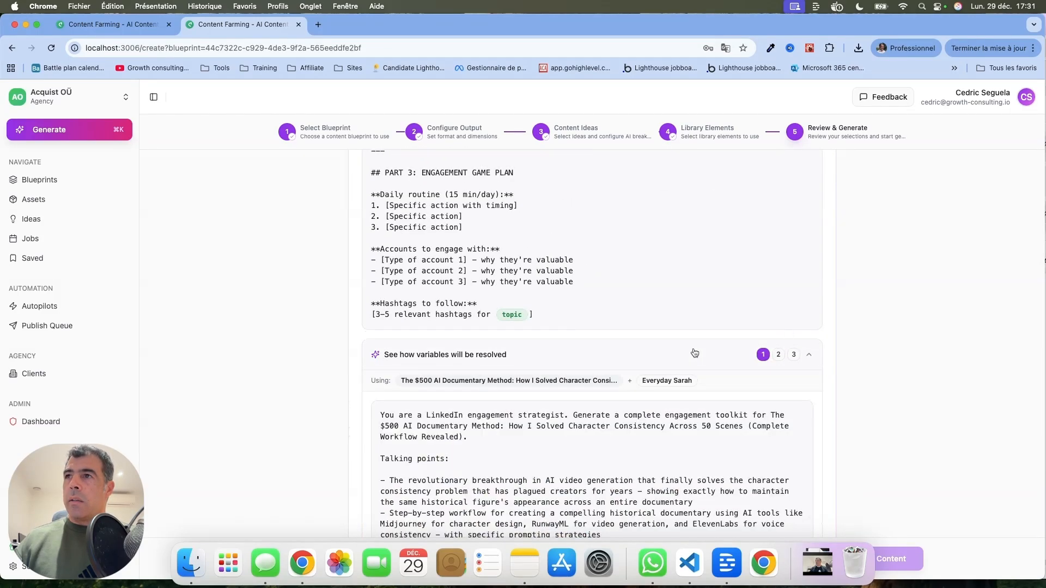
scroll(694, 349, "down", 3)
scroll(693, 348, "down", 8)
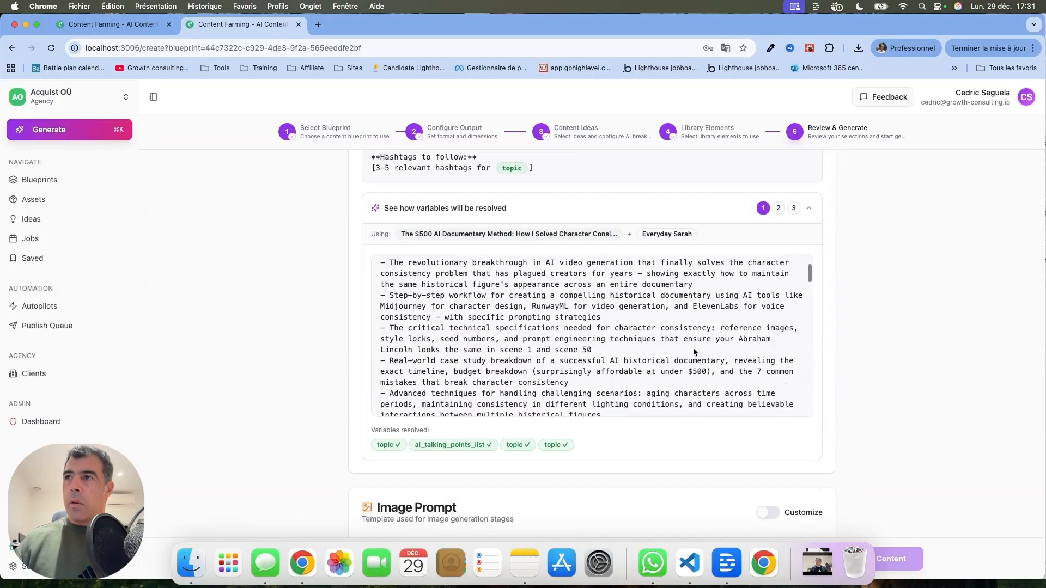
scroll(693, 349, "up", 4)
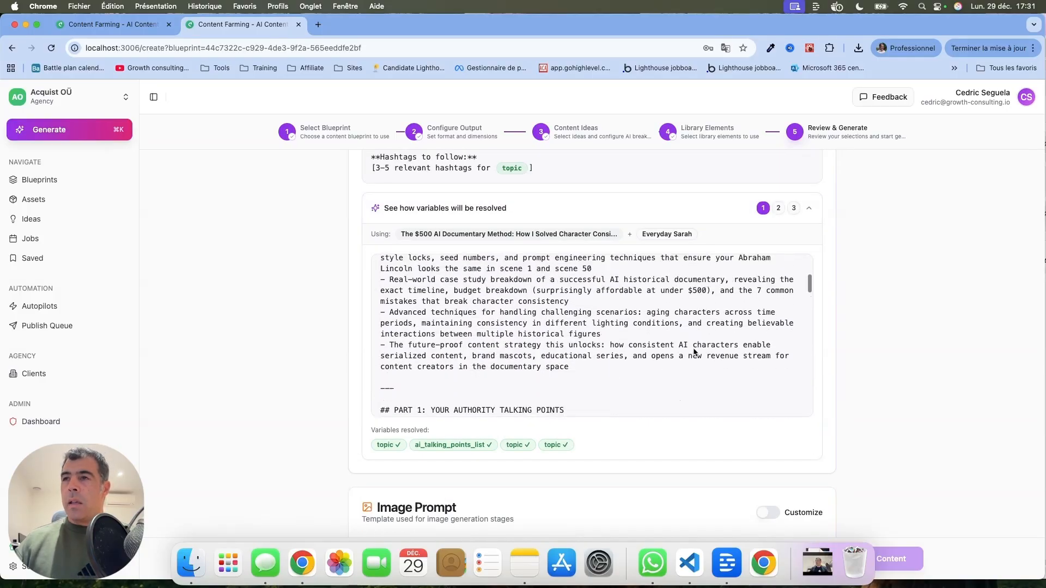
scroll(594, 339, "up", 5)
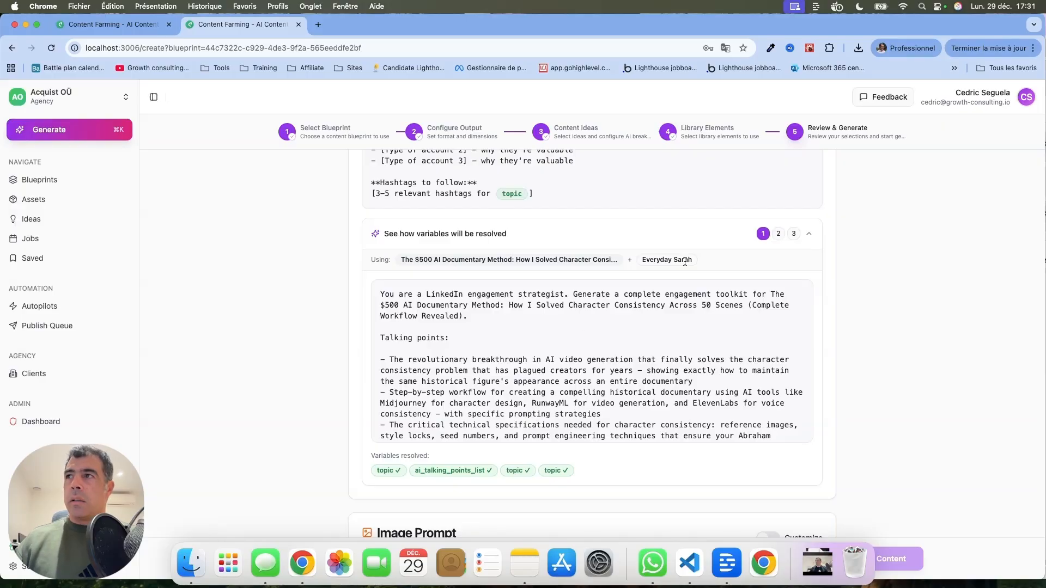
left_click(776, 235)
left_click(778, 234)
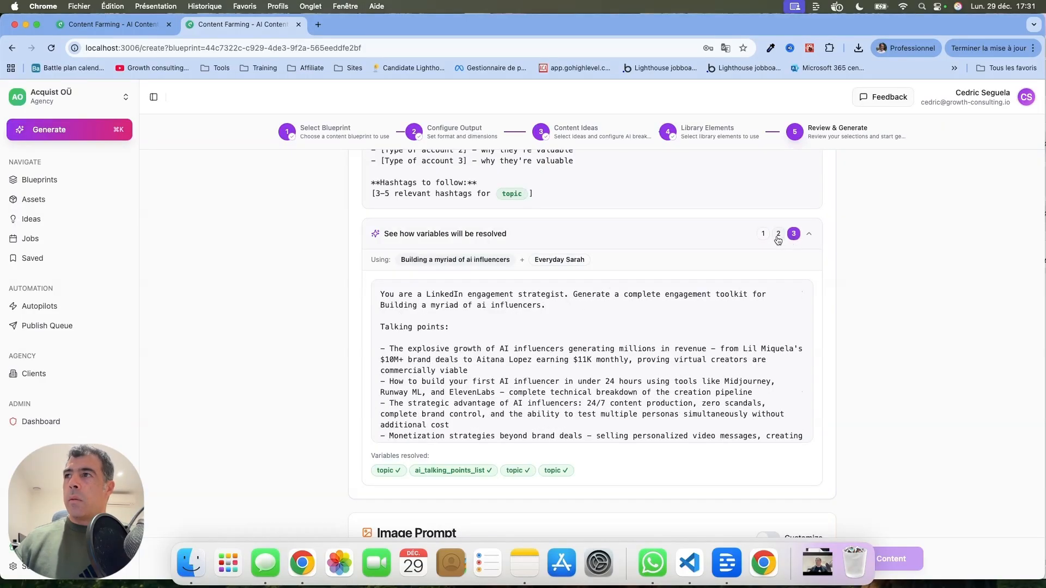
left_click(763, 234)
scroll(732, 301, "down", 15)
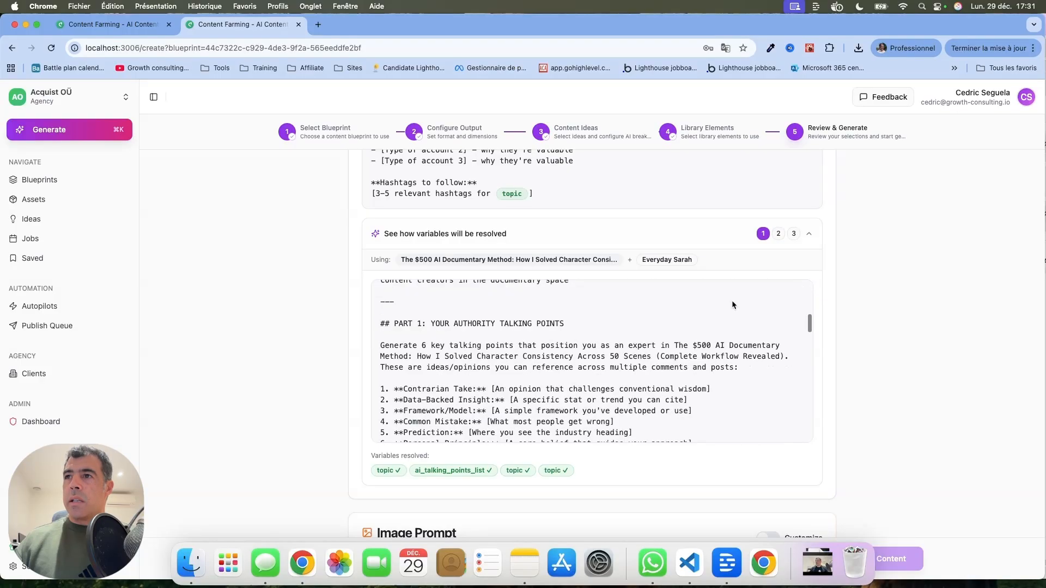
scroll(731, 300, "down", 3)
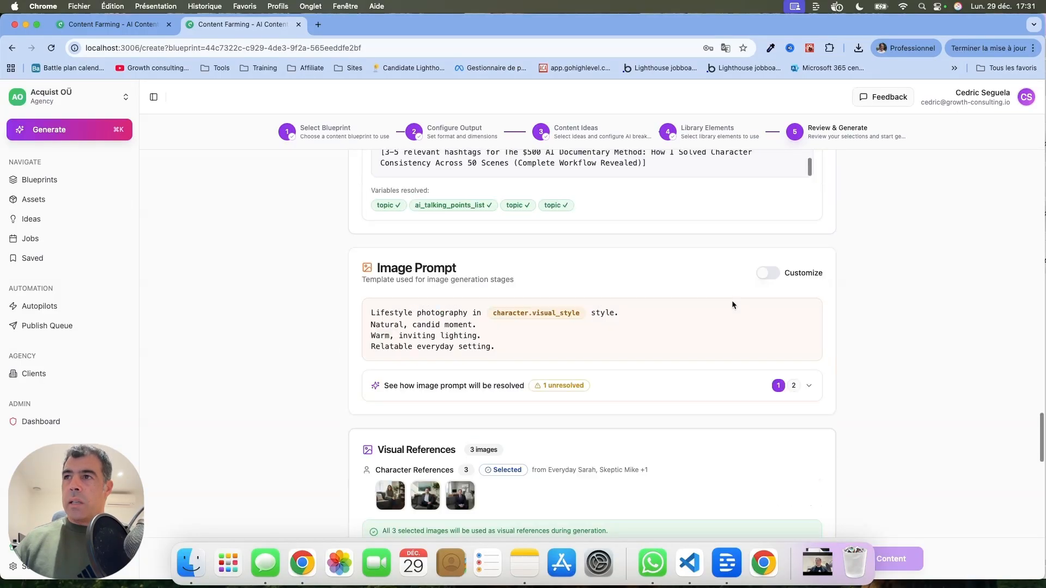
scroll(570, 335, "up", 3)
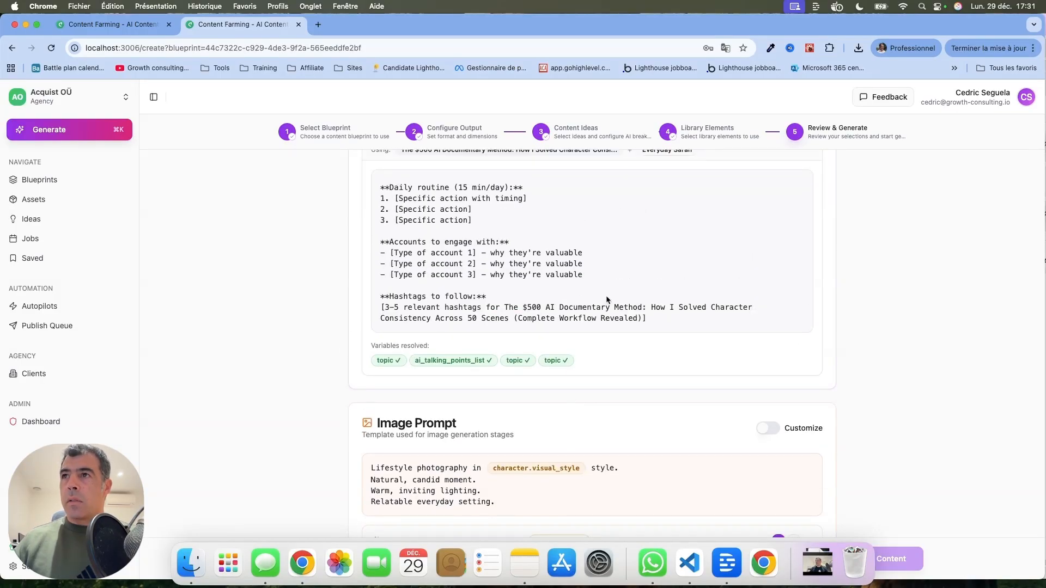
Scroll through the image prompt, visual references and generation preview sections of the review page
scroll(704, 325, "down", 4)
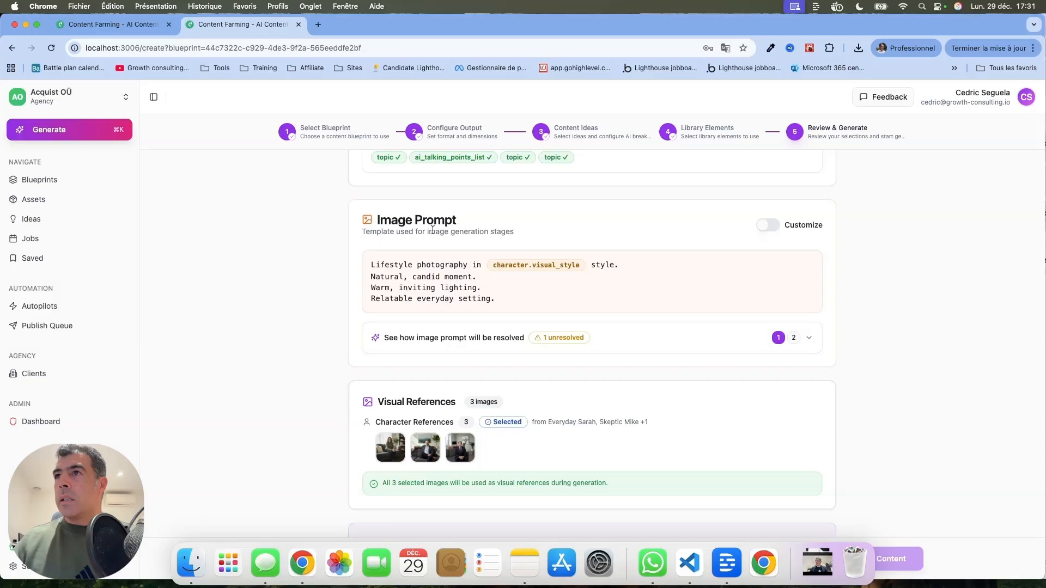
mouse_move(540, 262)
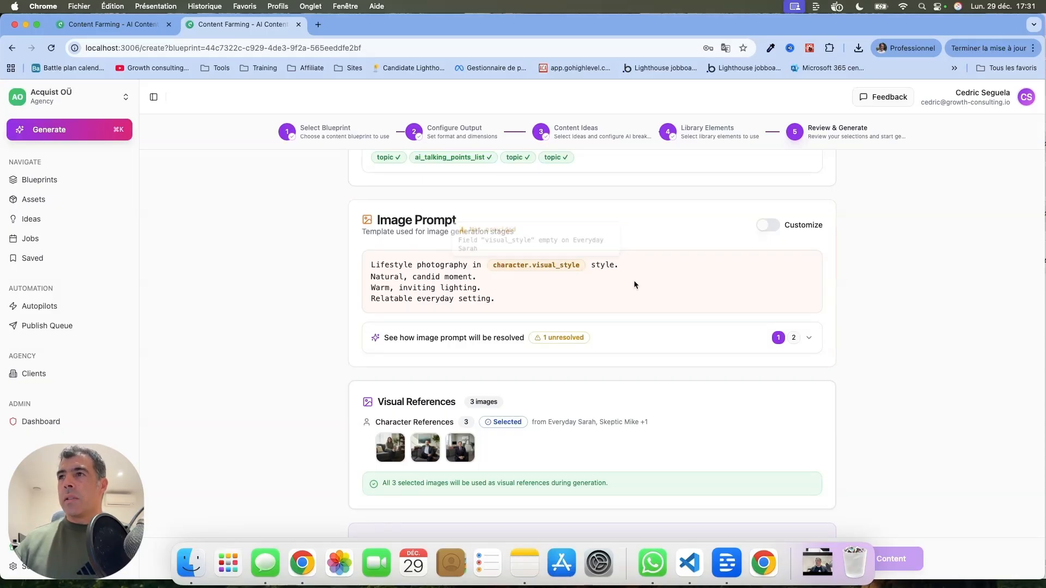
scroll(648, 327, "down", 5)
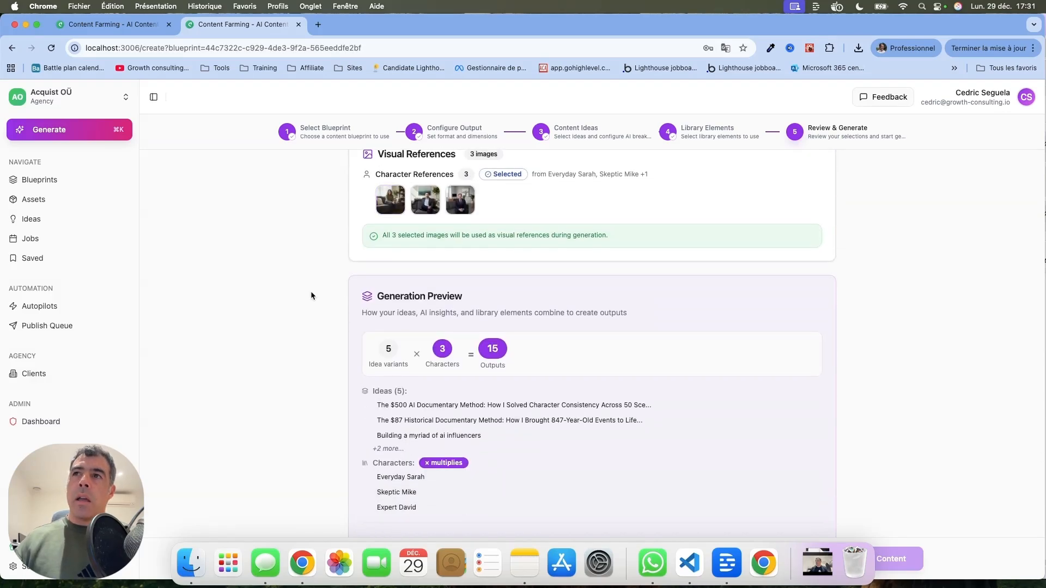
scroll(311, 296, "up", 5)
scroll(311, 296, "down", 5)
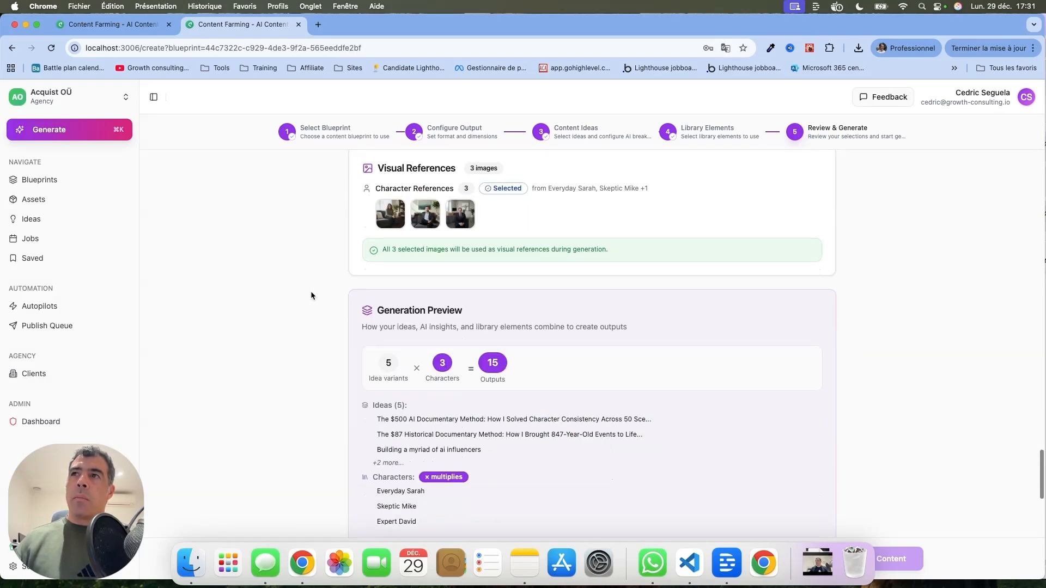
scroll(311, 296, "up", 1)
mouse_move(383, 212)
left_mouse_down()
mouse_move(468, 217)
mouse_move(380, 209)
left_mouse_up()
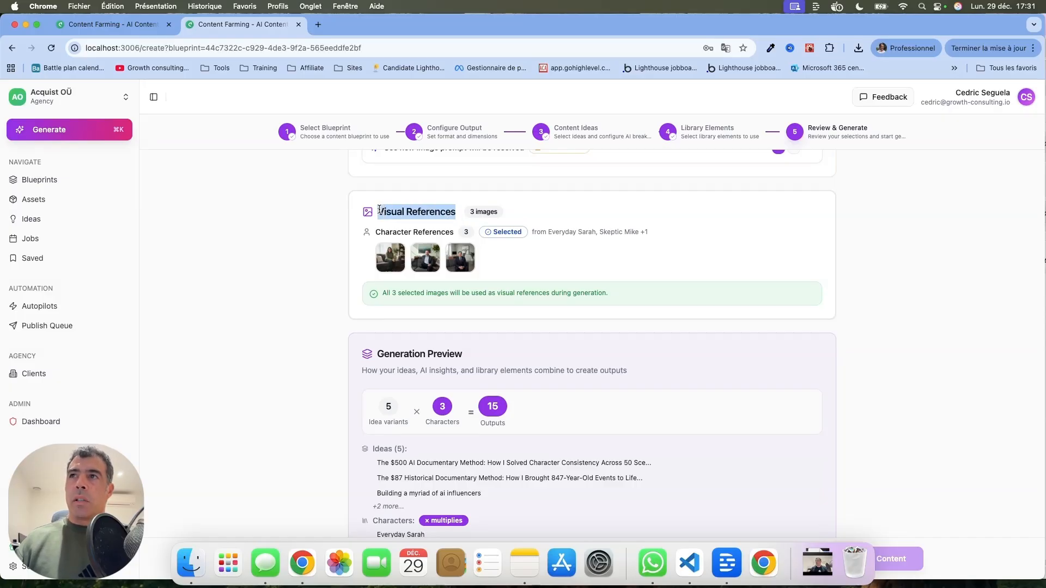
scroll(286, 364, "down", 5)
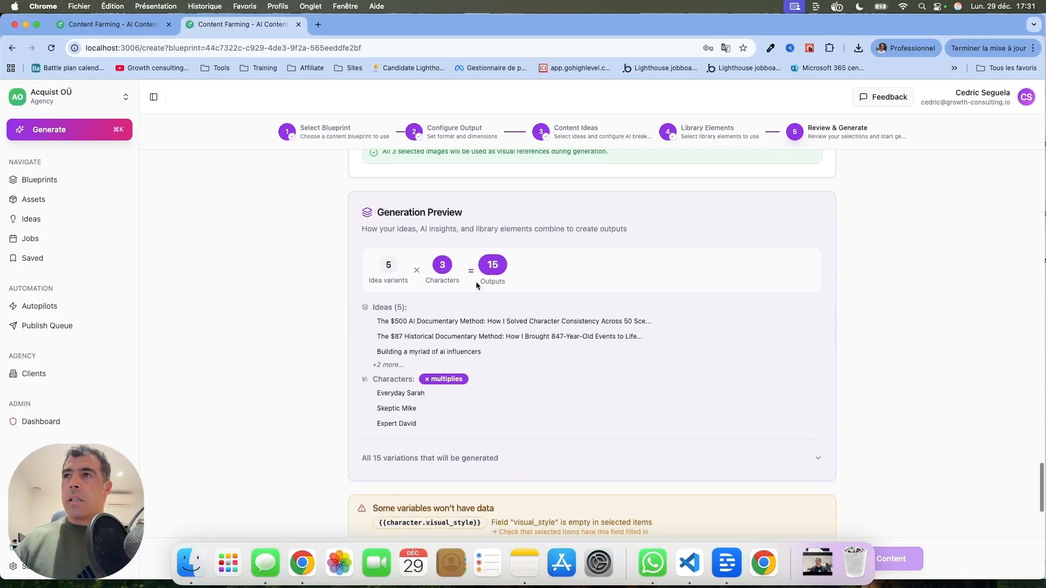
Confirm the configuration has been reviewed and start generating the content
scroll(468, 271, "down", 6)
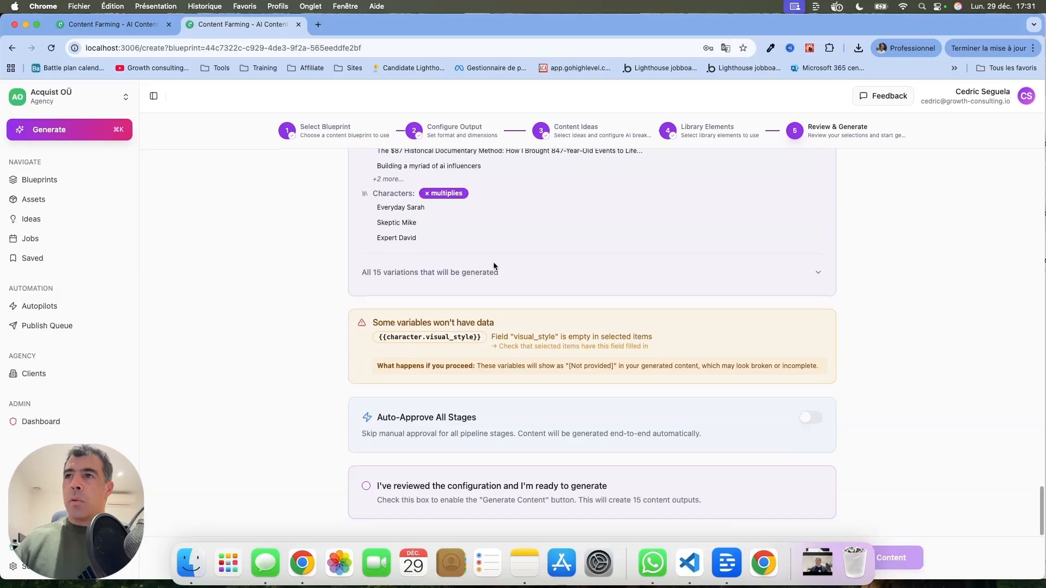
left_click(364, 488)
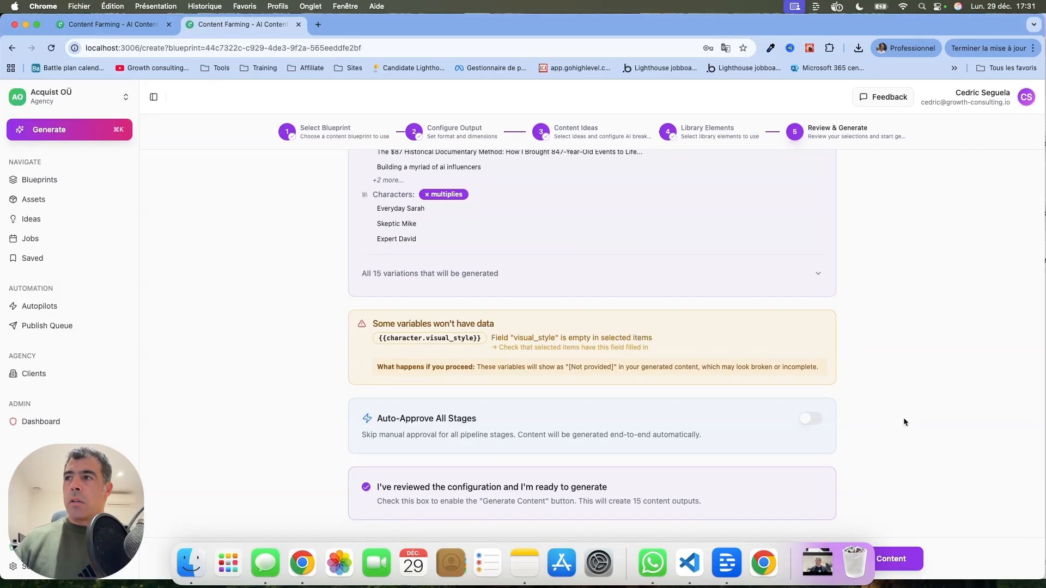
left_click(898, 560)
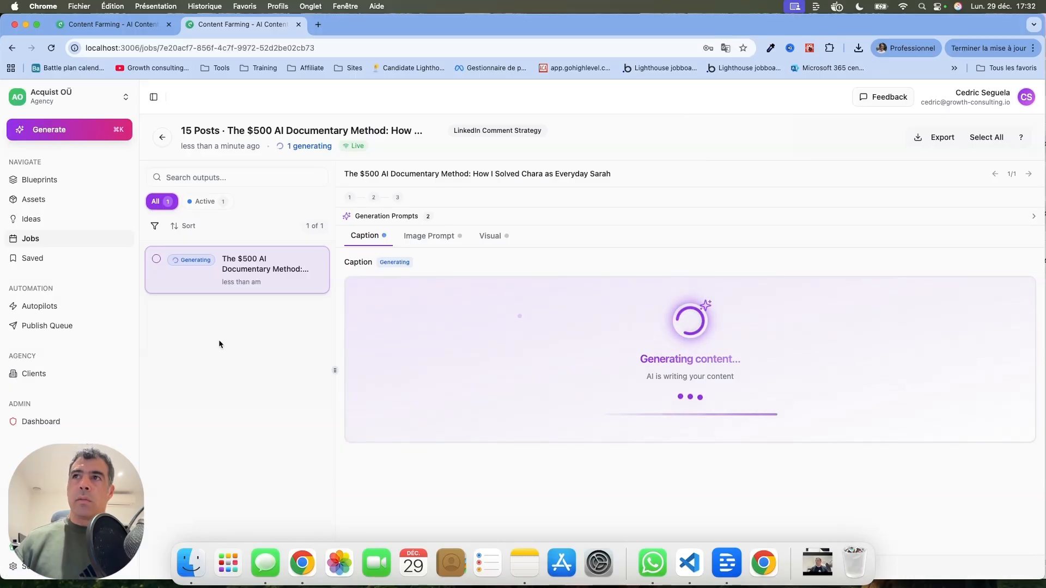
Open the 10 Social Posts Ultra-Precise Camera Movements job from the Jobs list, reloading the page until it loads
left_click(40, 240)
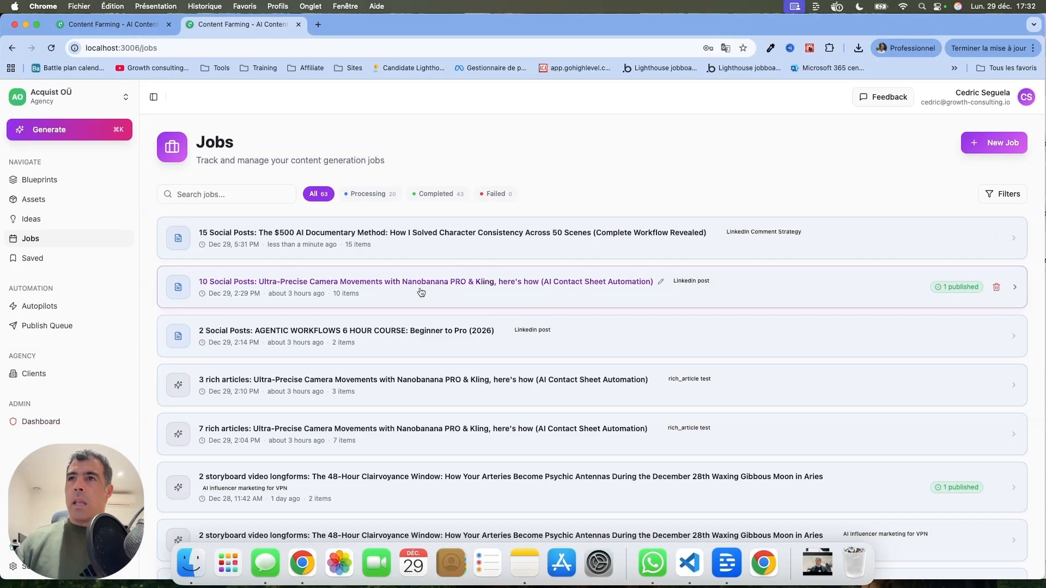
left_click(553, 289)
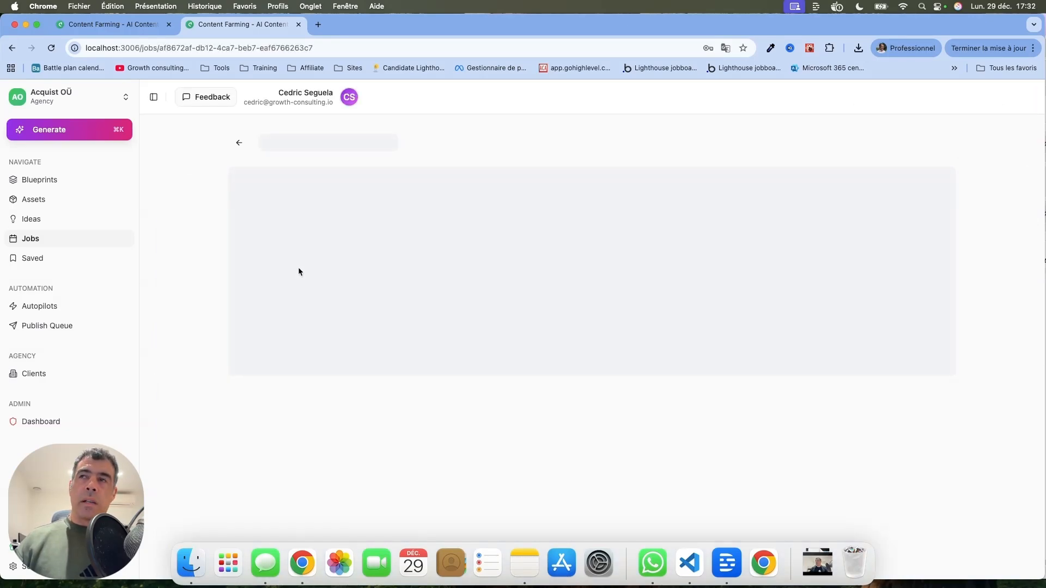
left_click(96, 240)
left_click(444, 288)
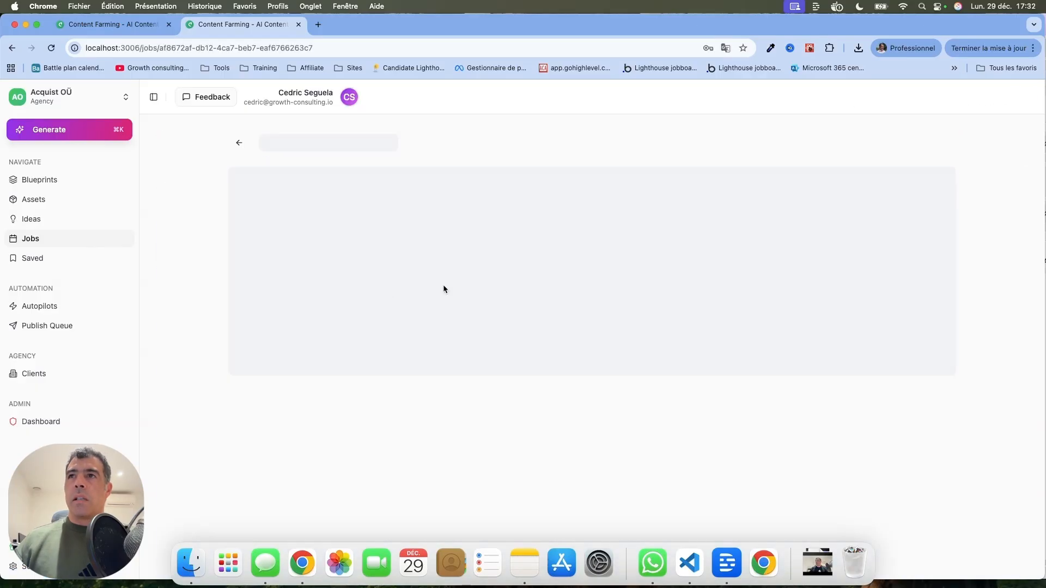
left_click(77, 237)
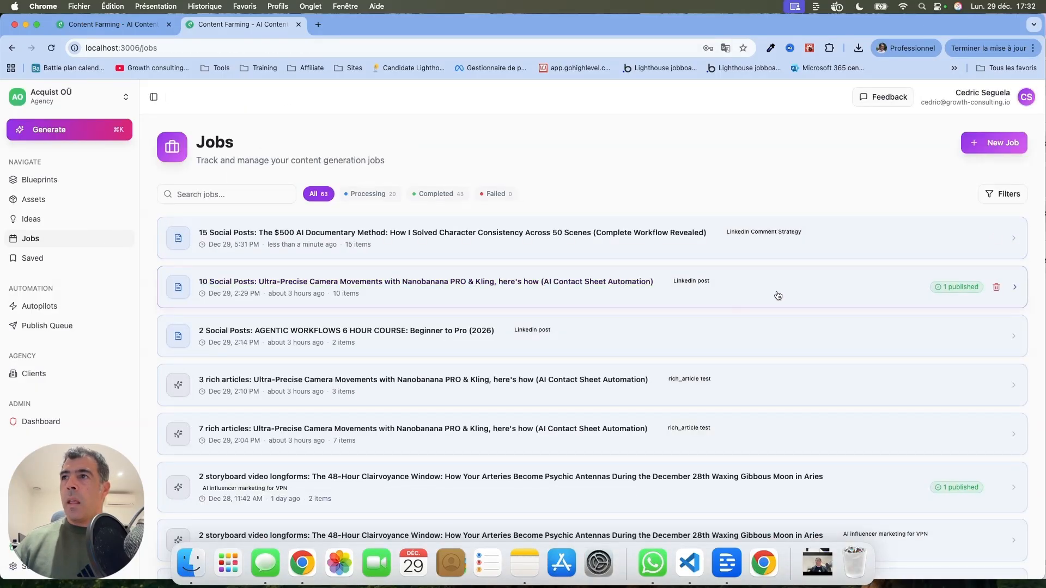
left_click(898, 291)
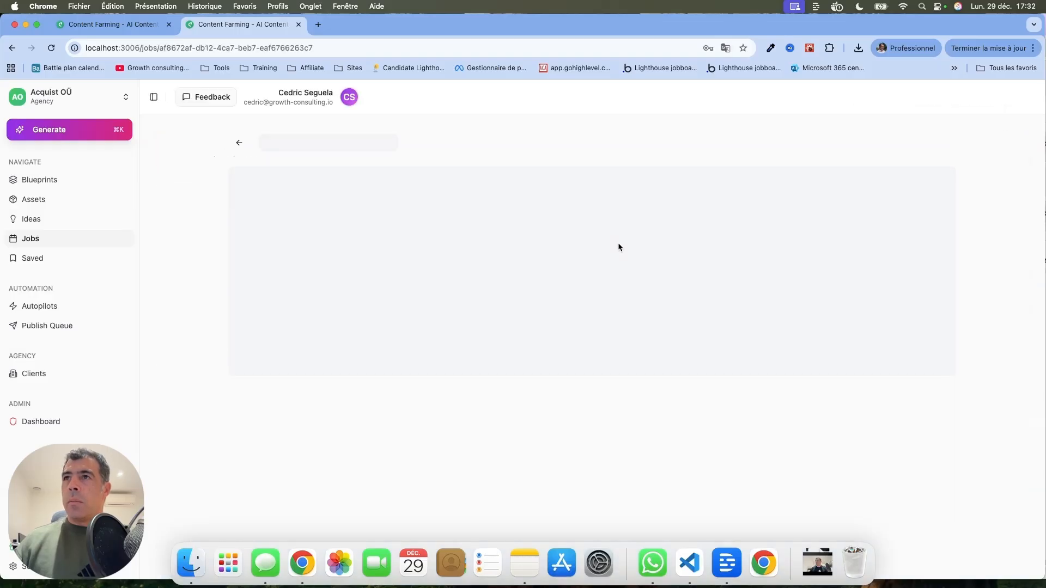
left_click(492, 48)
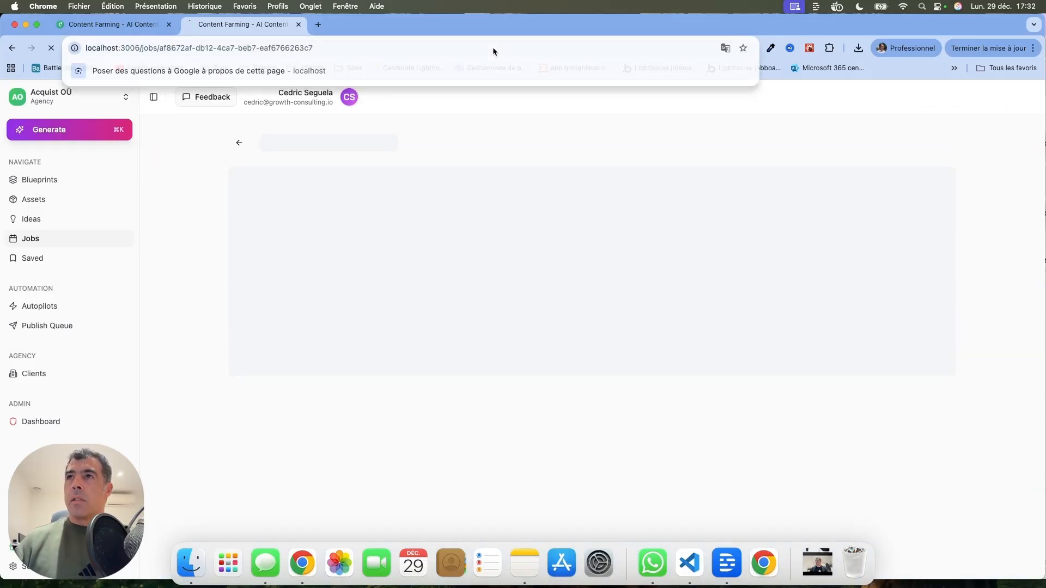
key("Return")
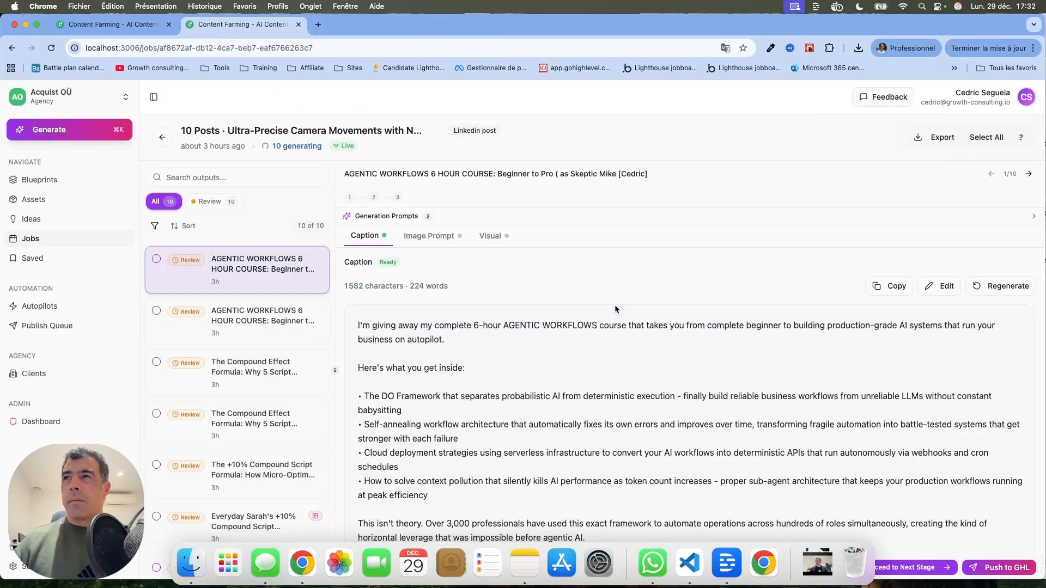
Open the Skeptic Mike Reviews output and inspect its caption, image prompt and expanded featured image
scroll(614, 308, "down", 3)
scroll(312, 380, "down", 3)
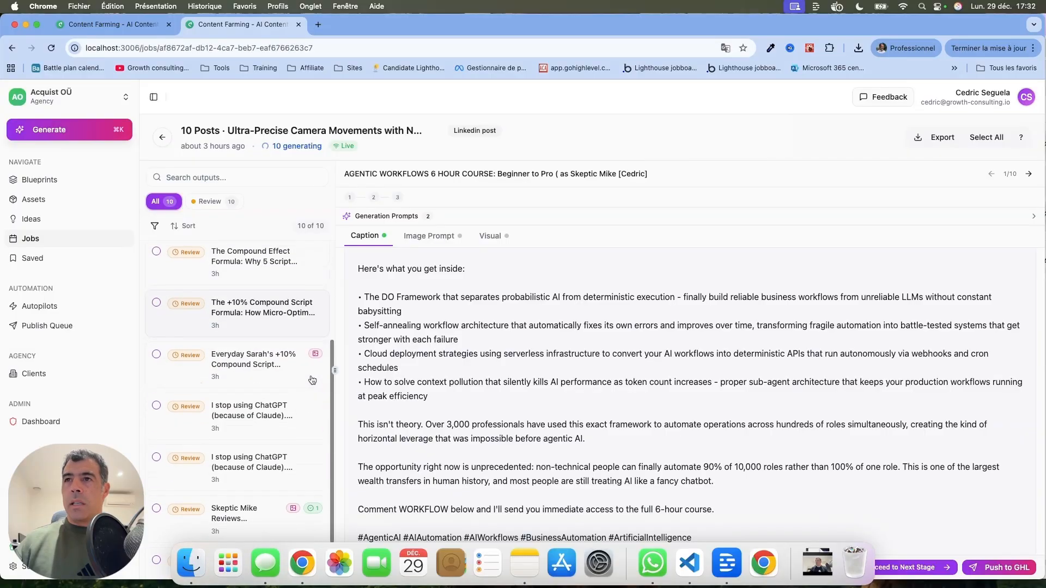
scroll(296, 326, "down", 1)
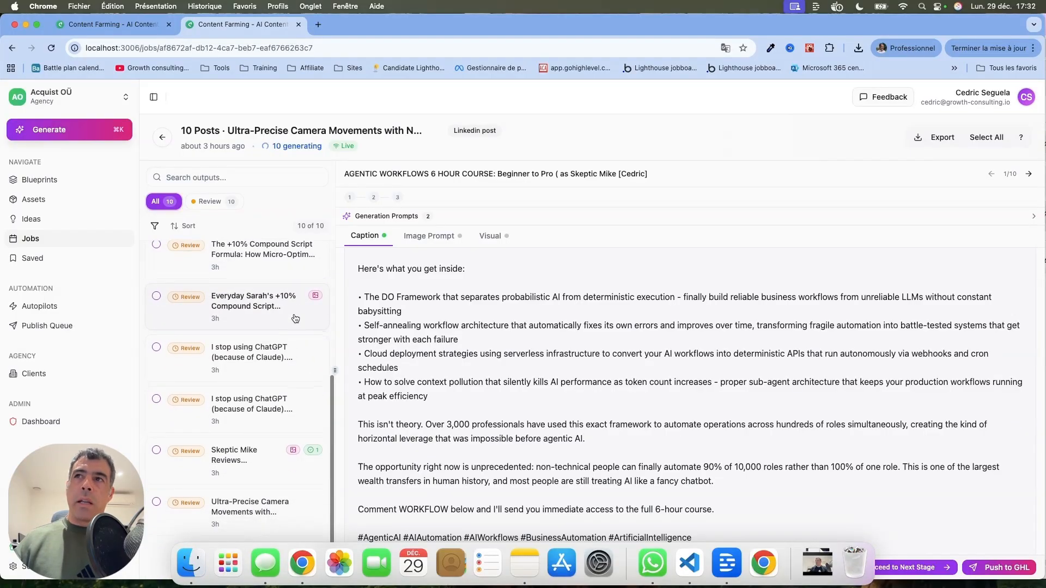
left_click(259, 462)
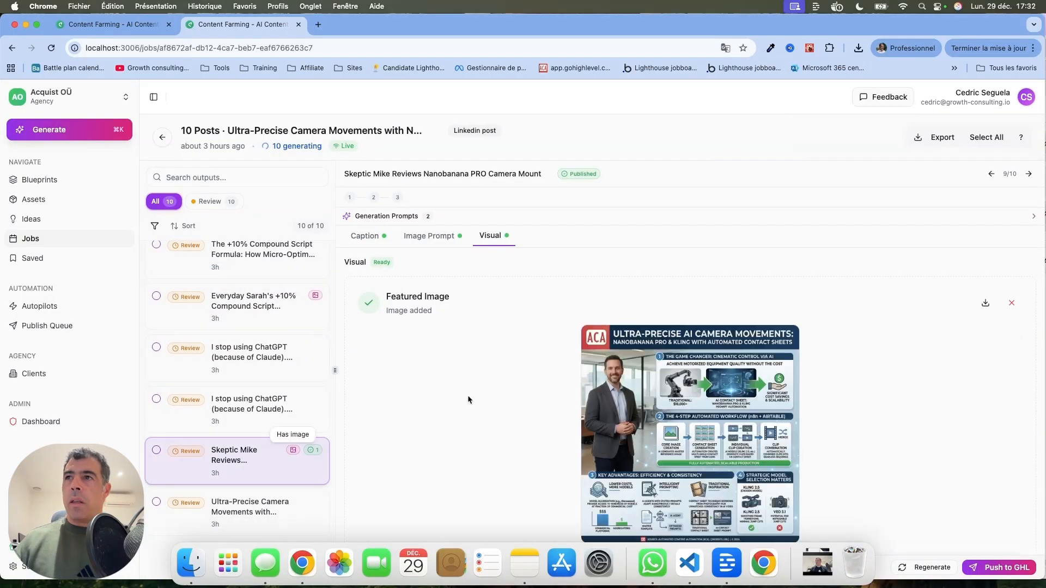
left_click(364, 236)
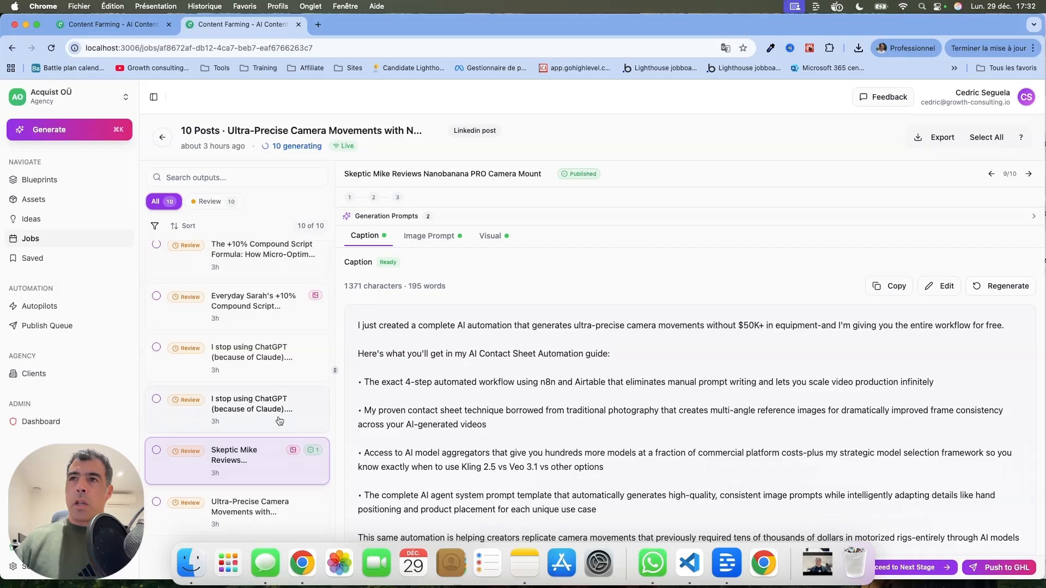
left_click(433, 238)
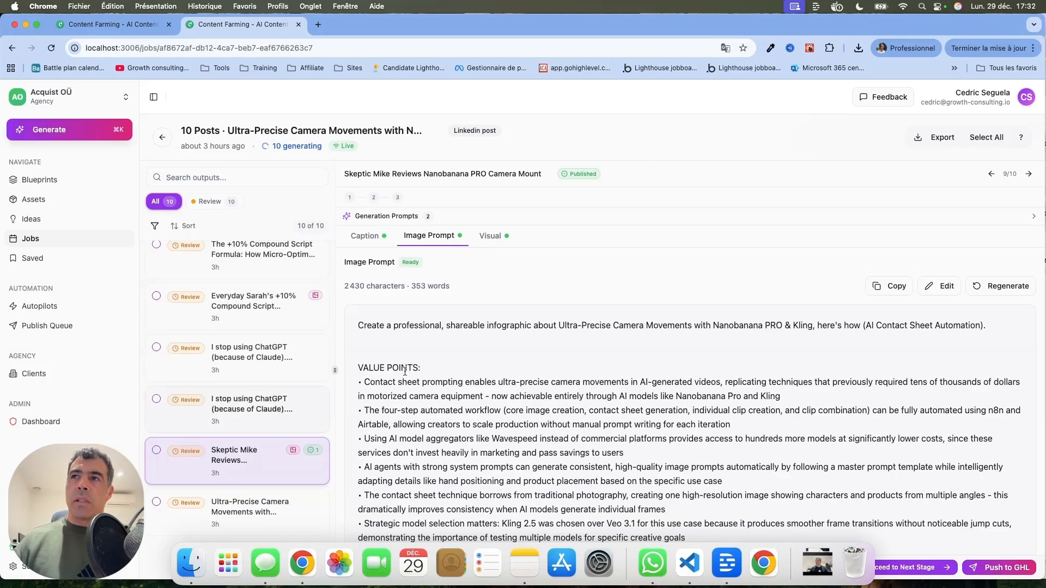
left_click(490, 238)
mouse_move(658, 397)
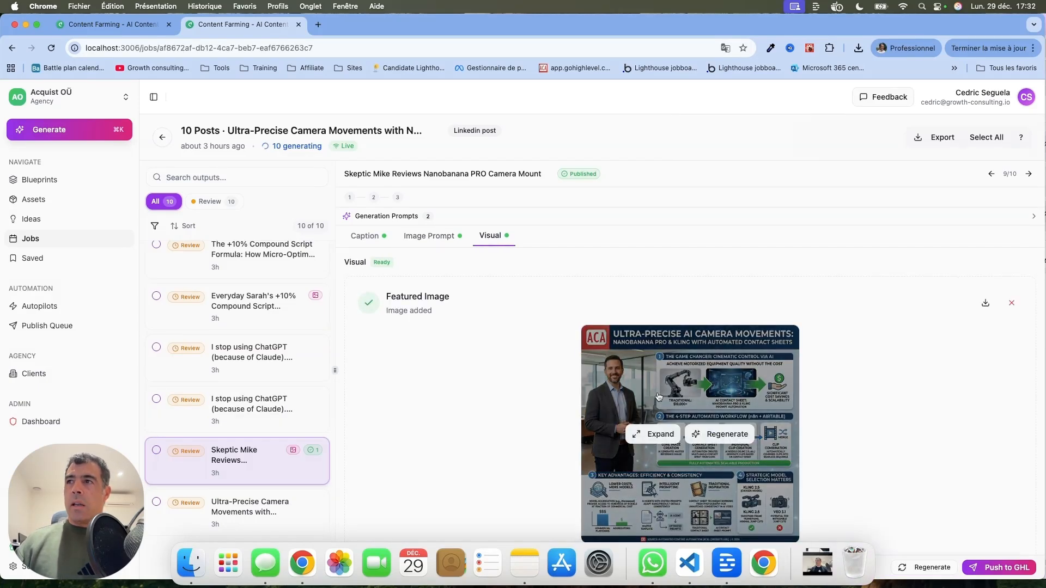
left_click(660, 433)
left_click(979, 131)
Push the Skeptic Mike output to GHL and select both Instagram accounts as post destinations
left_click(990, 569)
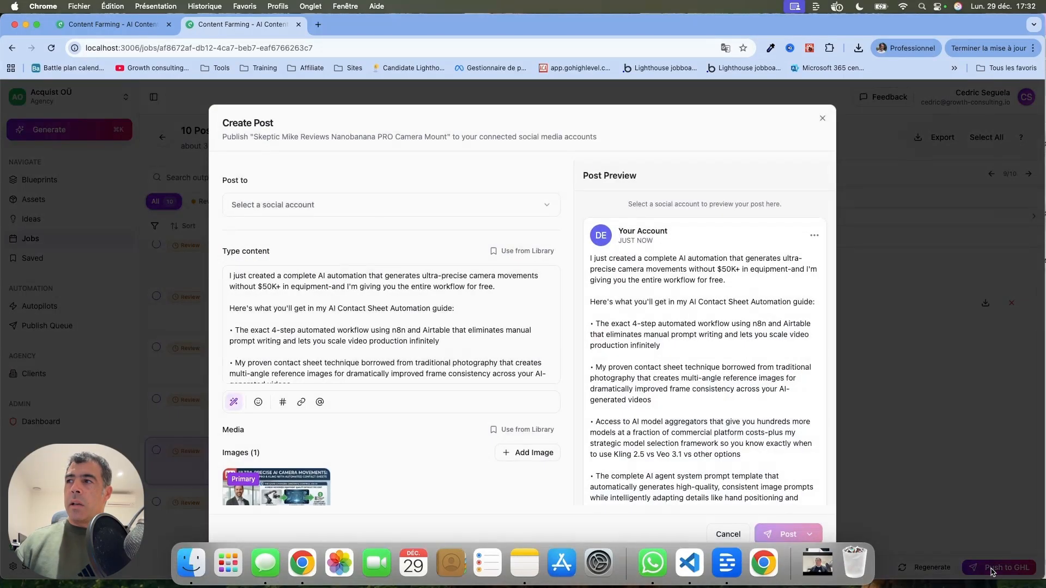
left_click(390, 210)
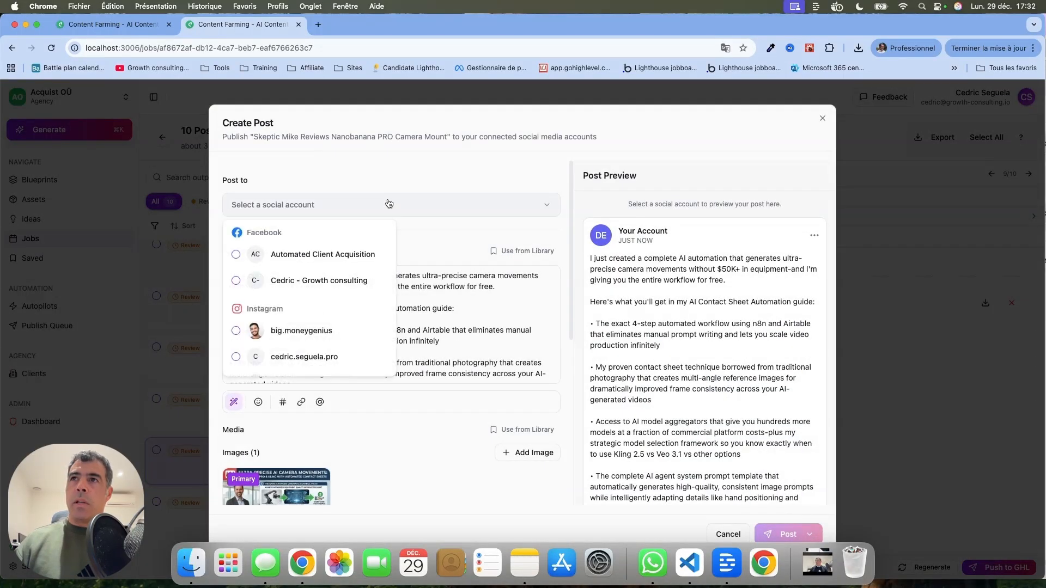
left_click(242, 330)
left_click(242, 357)
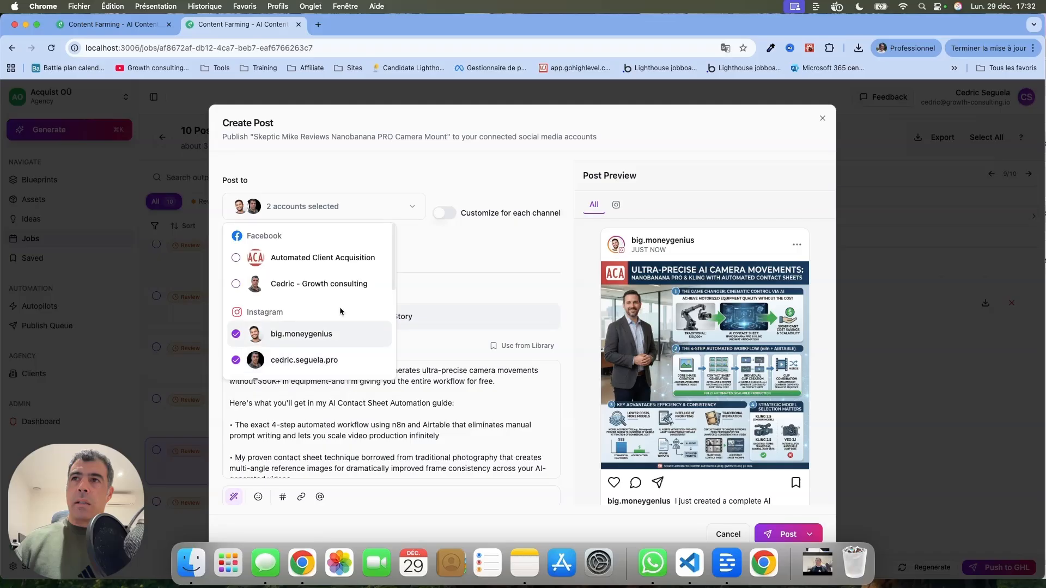
left_click(494, 251)
Schedule the post for December 30th, 2025 at 12:00
scroll(494, 251, "down", 5)
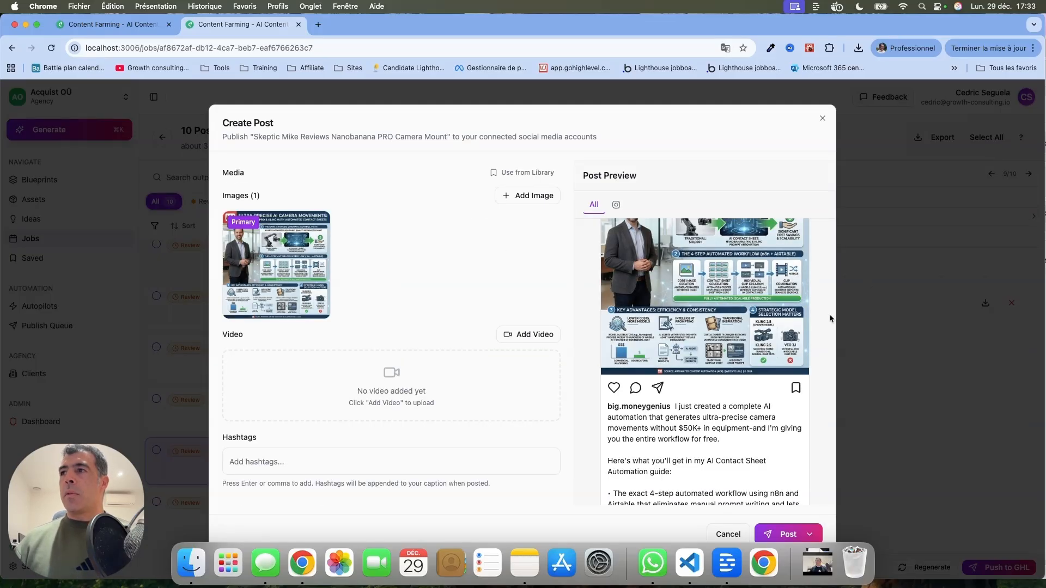
scroll(822, 335, "down", 4)
left_click(809, 534)
left_click(783, 514)
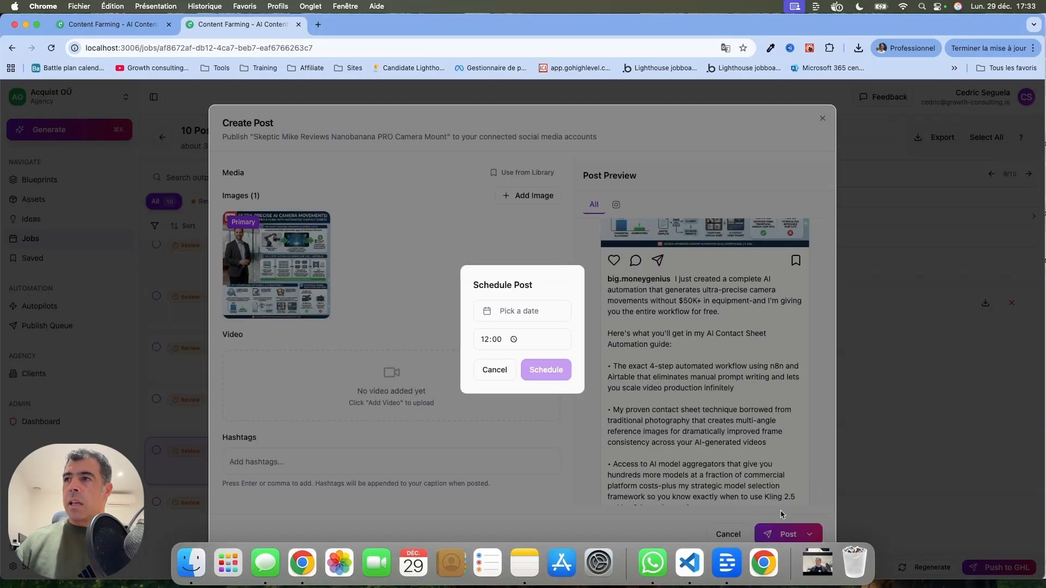
left_click(540, 311)
left_click(527, 474)
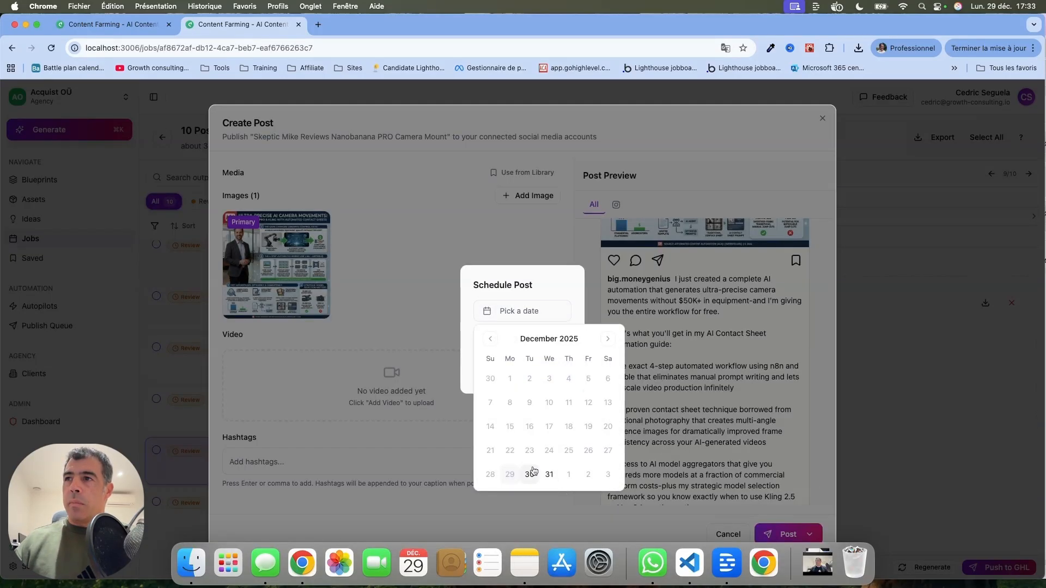
left_click(522, 279)
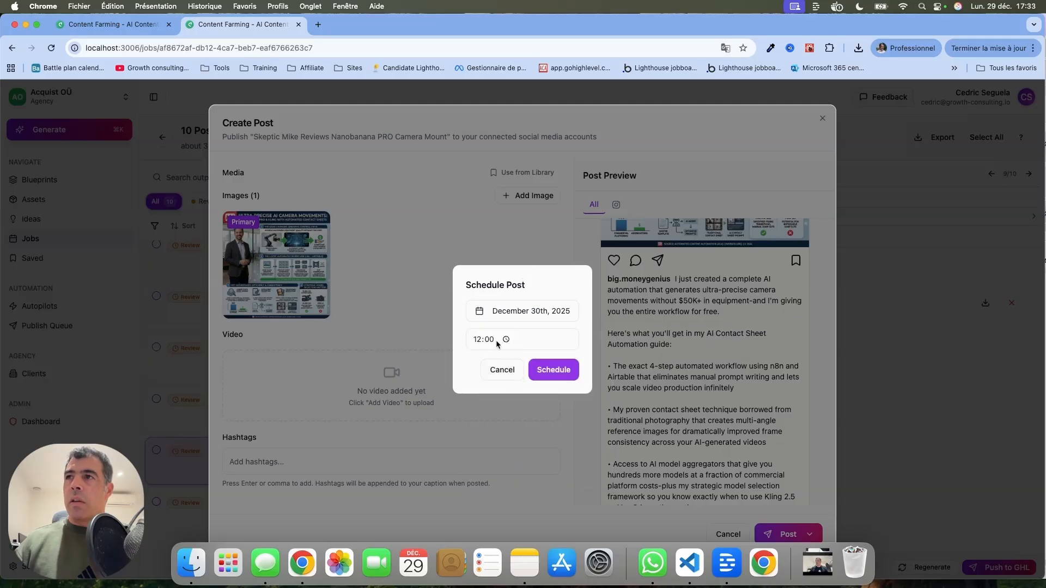
left_click(562, 376)
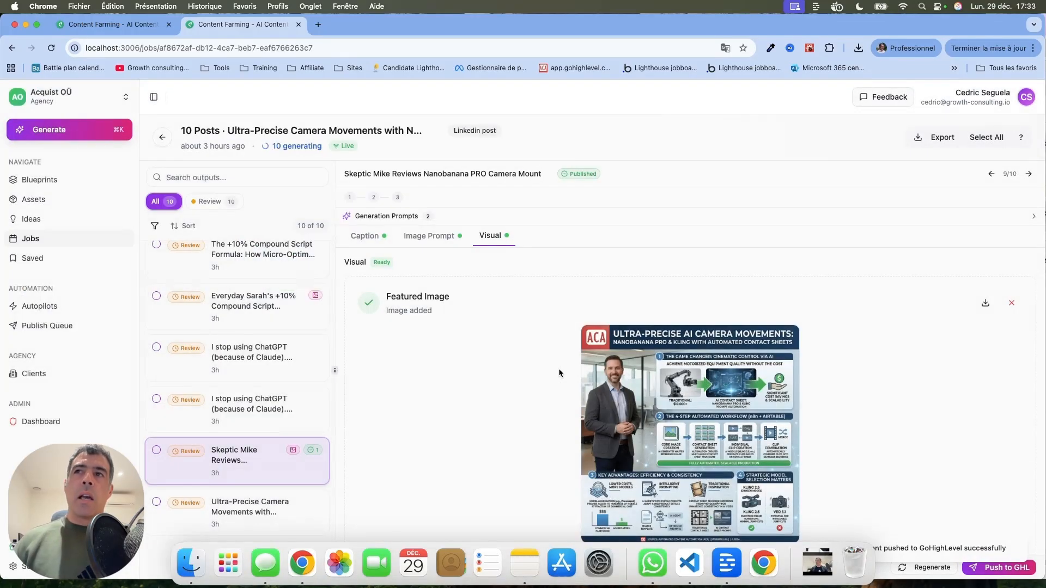
Open the Everyday Sarah's +10% Compound Script Formula output and view its featured image enlarged
left_click(239, 300)
scroll(627, 354, "down", 3)
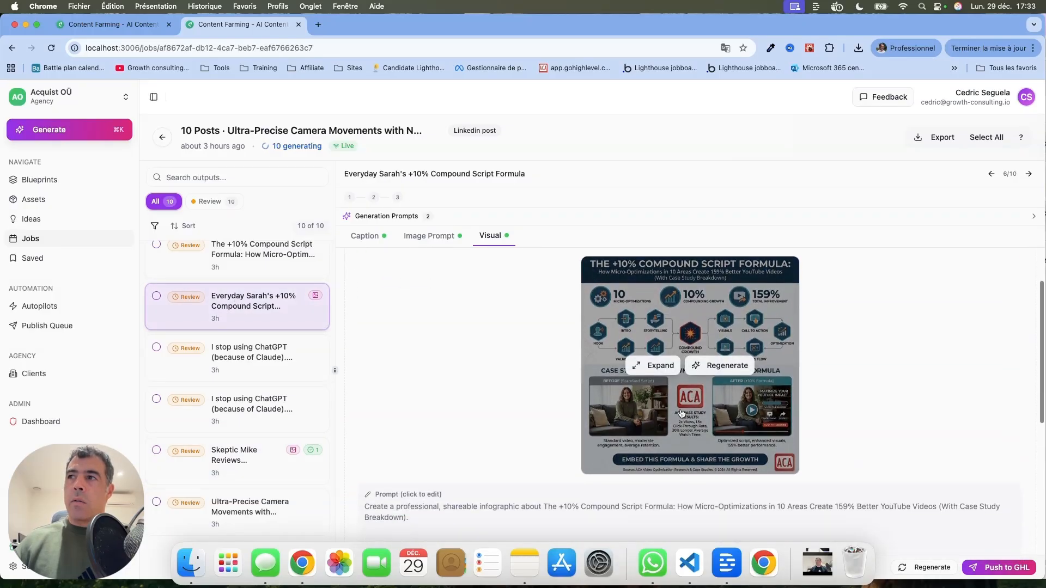
left_click(659, 366)
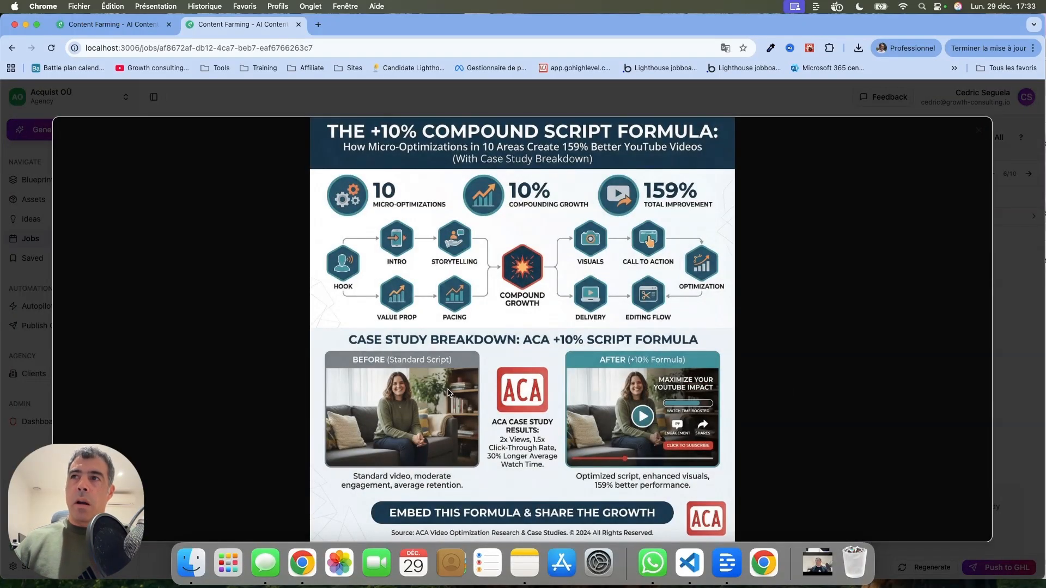
left_click(979, 132)
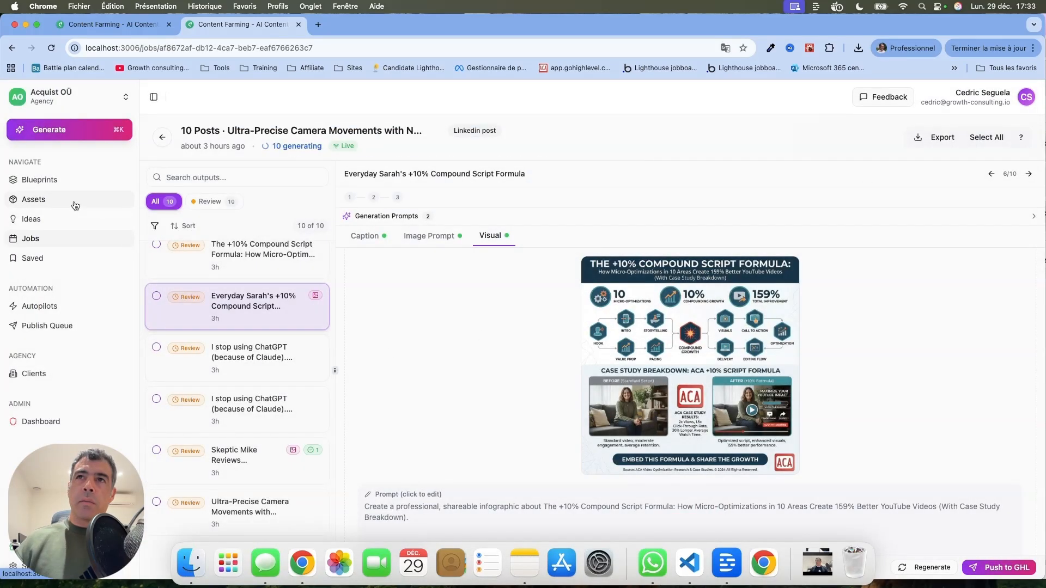
Browse the product list in Assets, then go to the Blueprints page
left_click(92, 201)
left_click(343, 204)
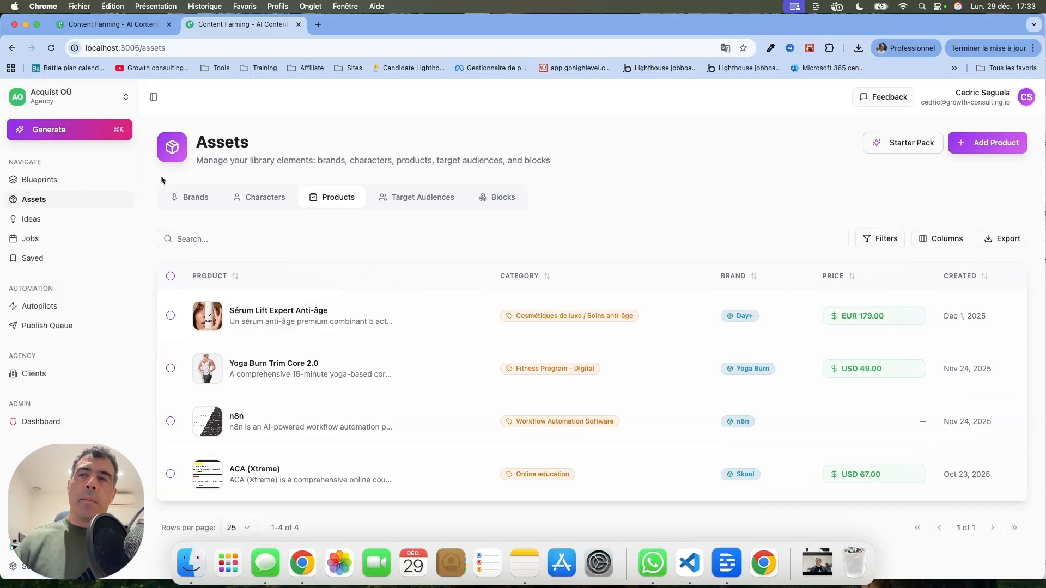
left_click_drag(146, 179, 552, 207)
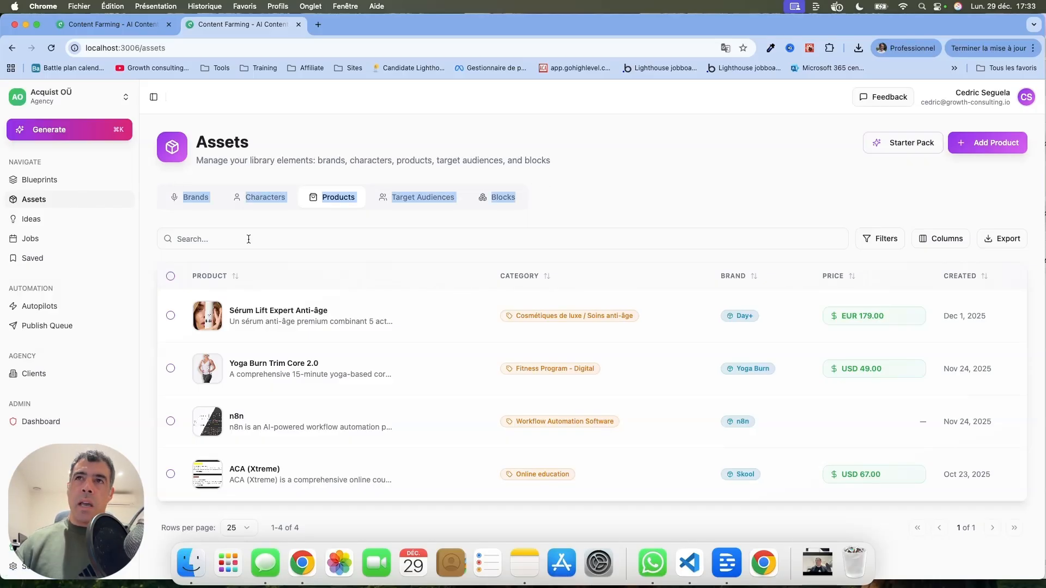
left_click(76, 180)
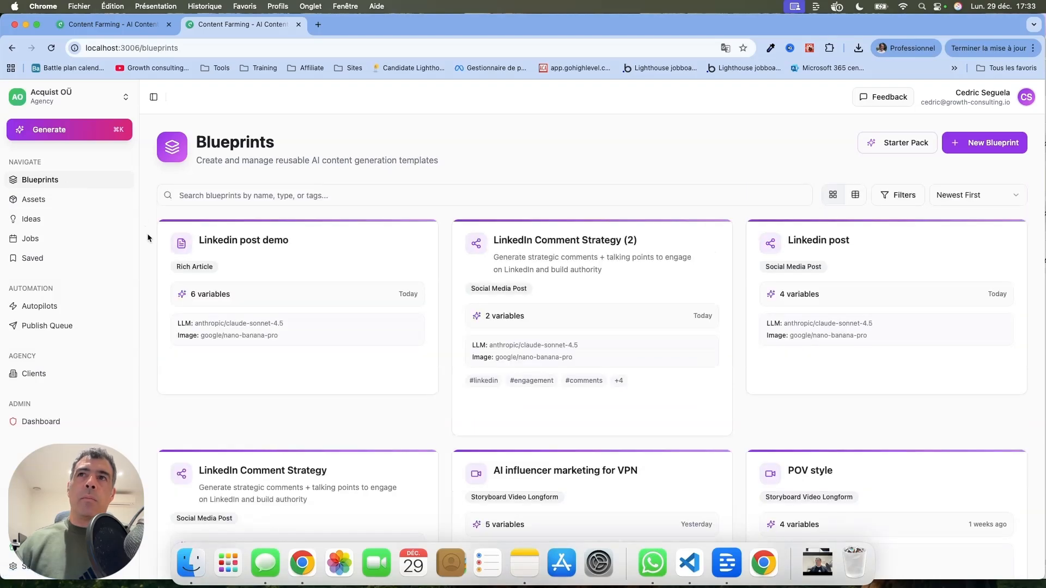